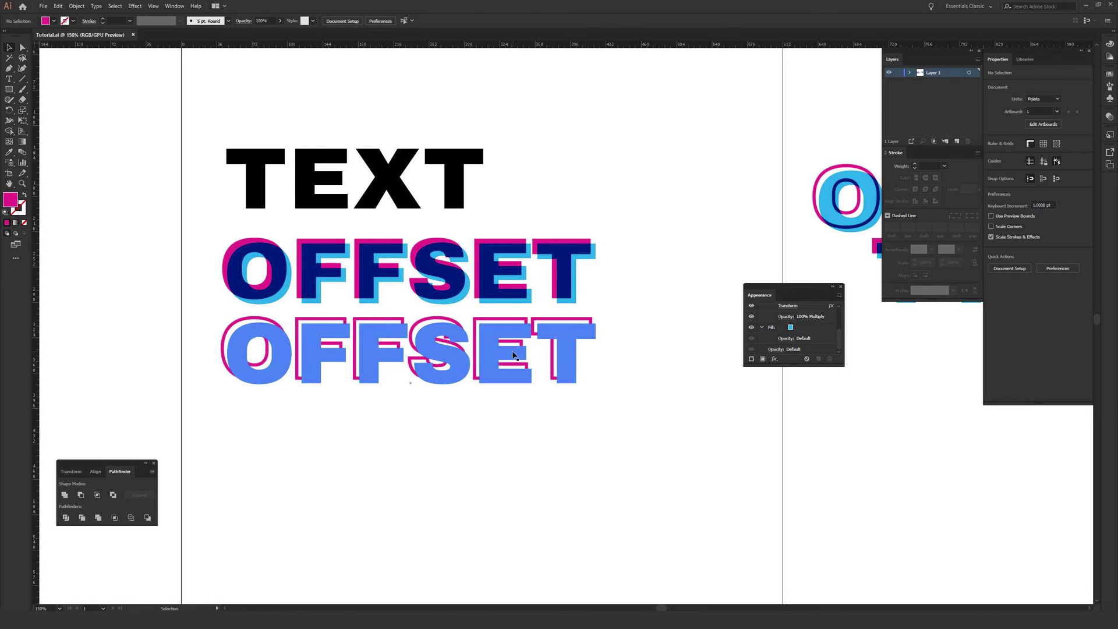
# Try replacing the wording of the outlined OFFSET sample with LIVE, and undo the text change.
pyautogui.click(486, 353)
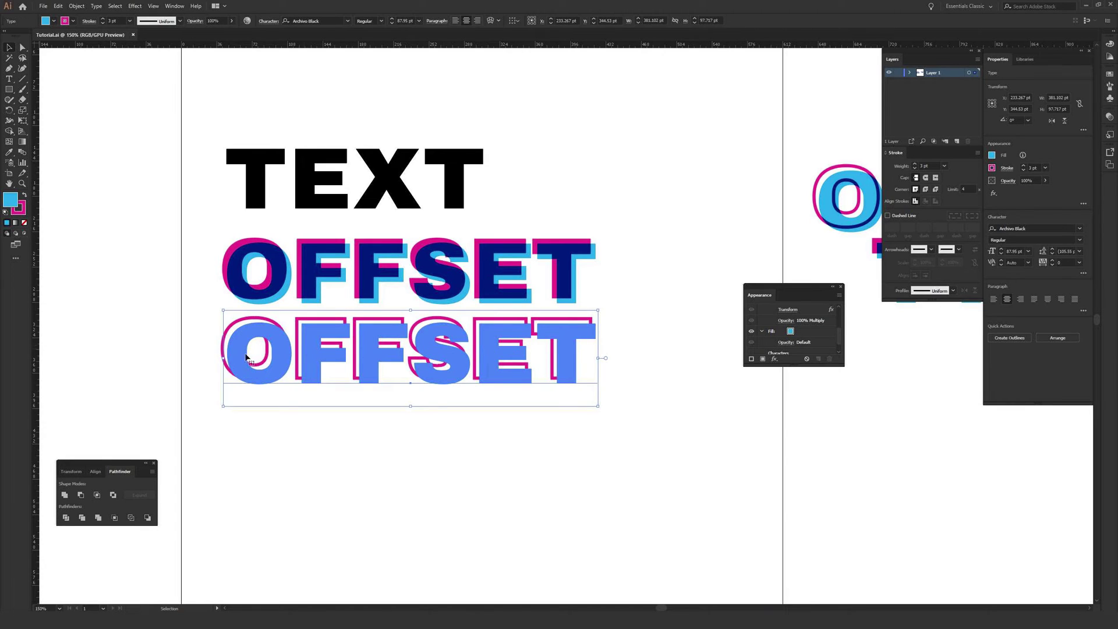
pyautogui.doubleClick(404, 353)
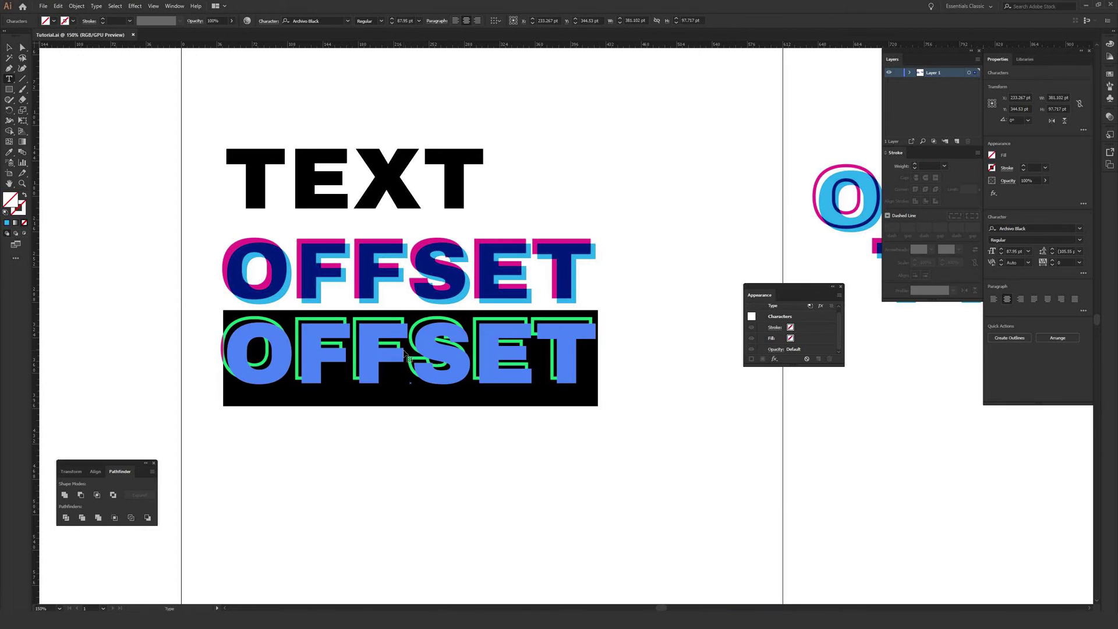
pyautogui.write('LIVE')
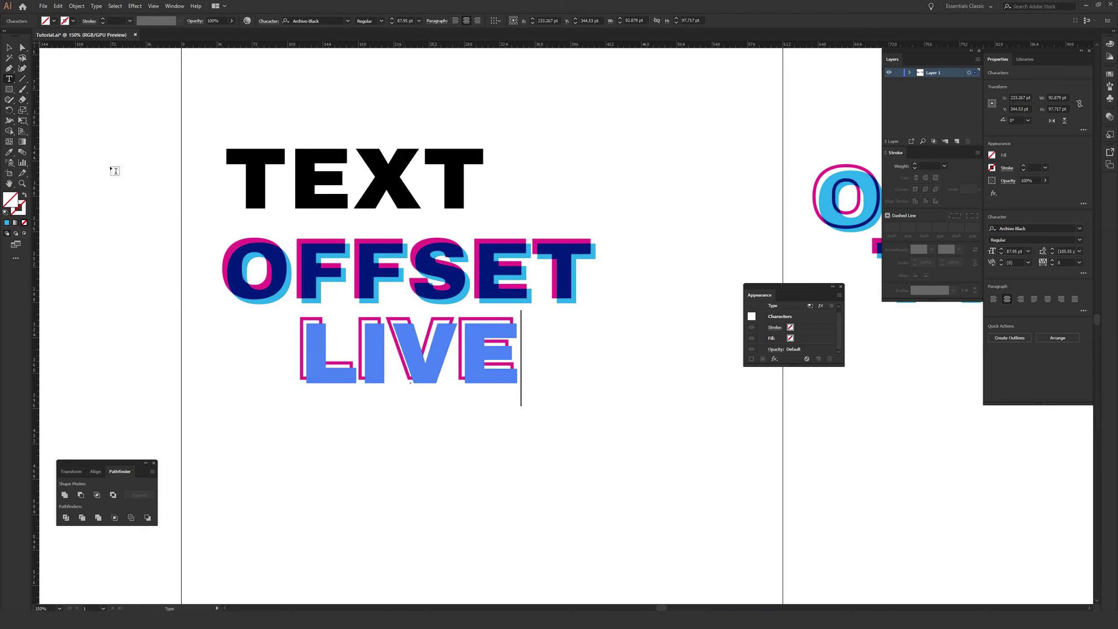
pyautogui.click(9, 48)
pyautogui.click(113, 155)
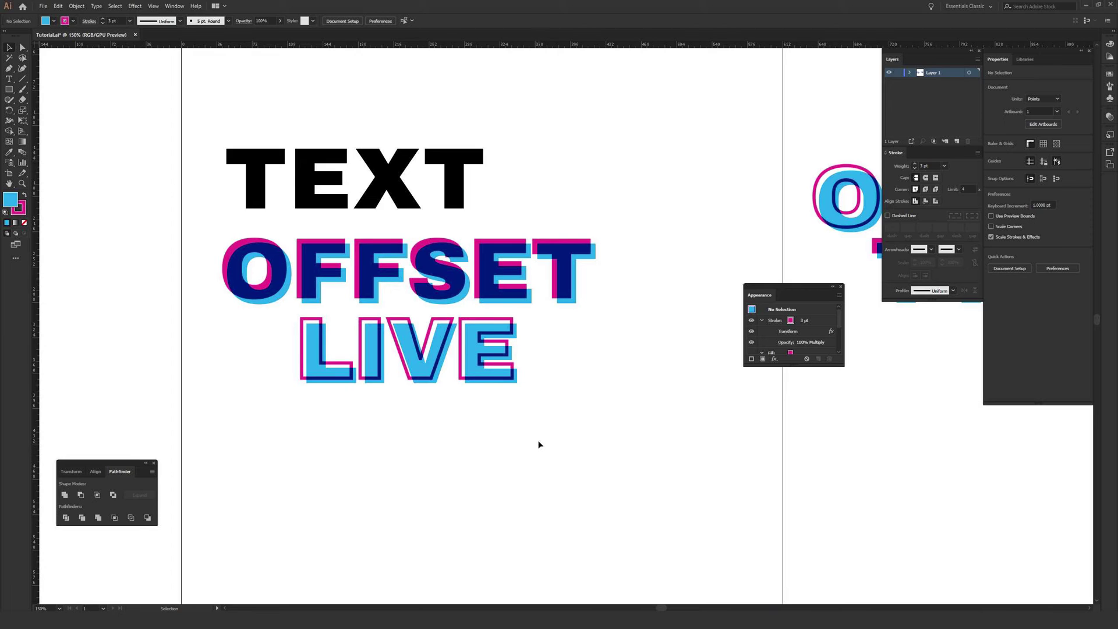
pyautogui.hotkey('ctrl', 'z')
pyautogui.hotkey('ctrl', 'z')
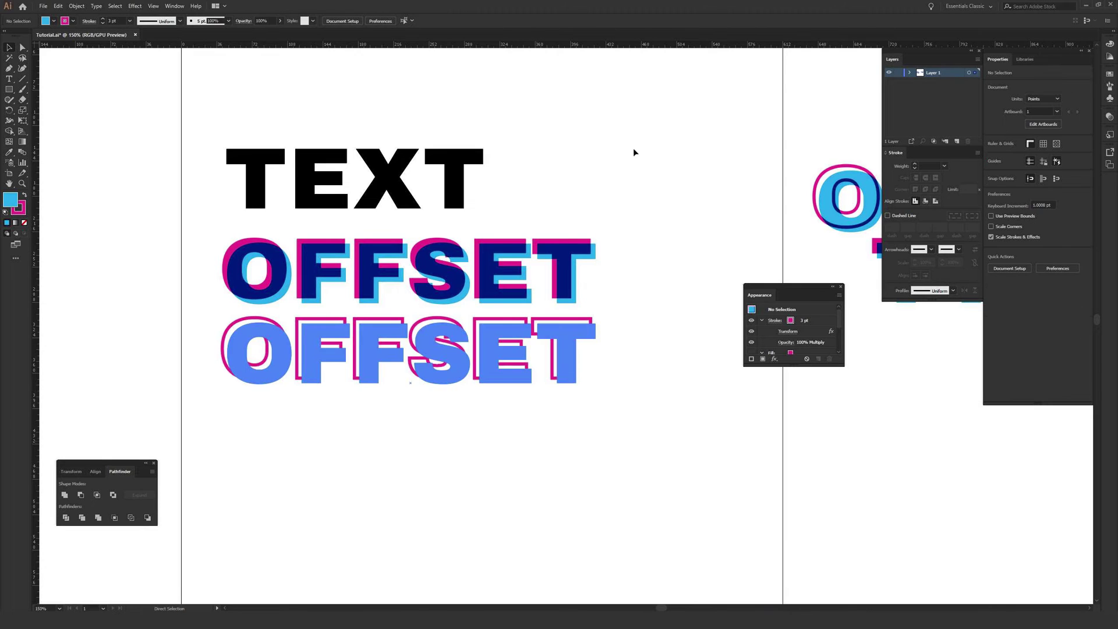
# Duplicate the black TEXT object into the empty area below the two OFFSET samples.
pyautogui.press('v')
pyautogui.click(396, 180)
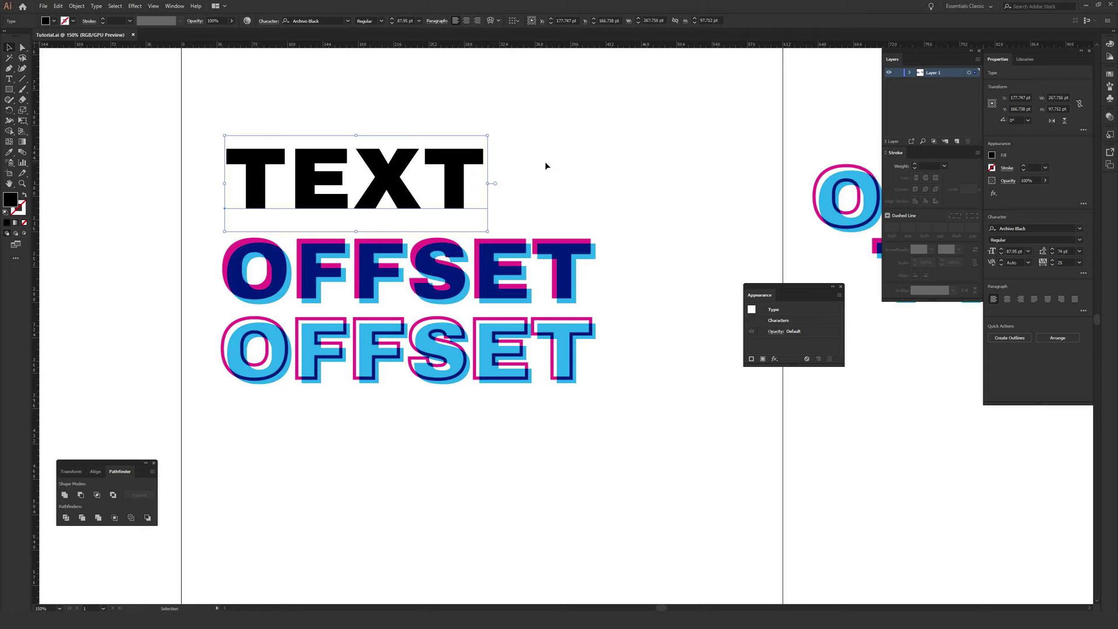
pyautogui.moveTo(411, 178); pyautogui.dragTo(475, 476)
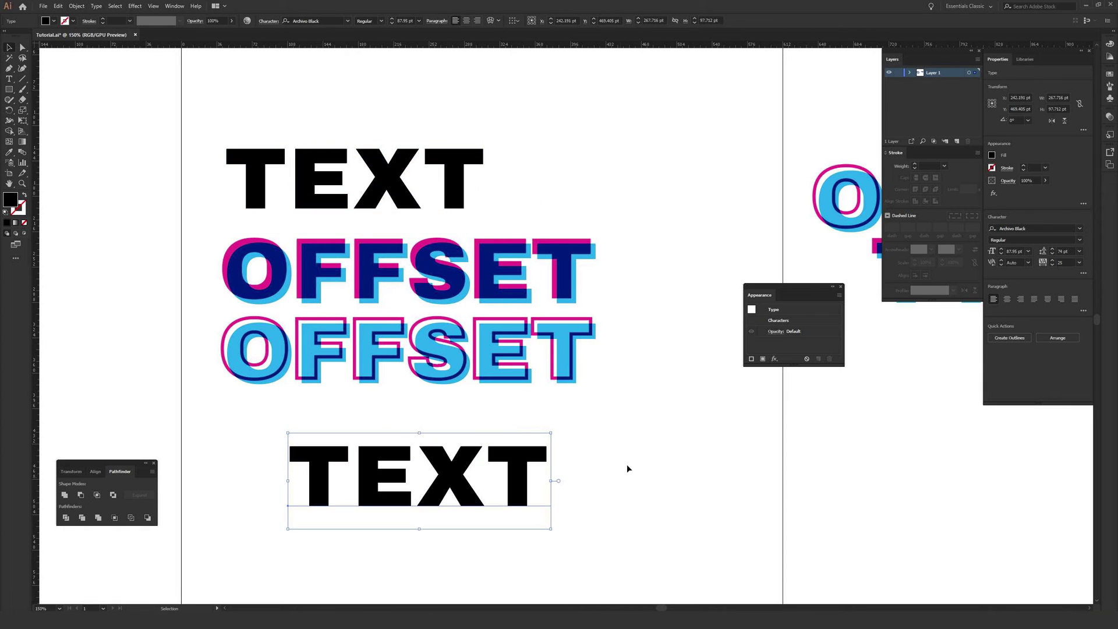
pyautogui.scroll(-5, 589, 452)
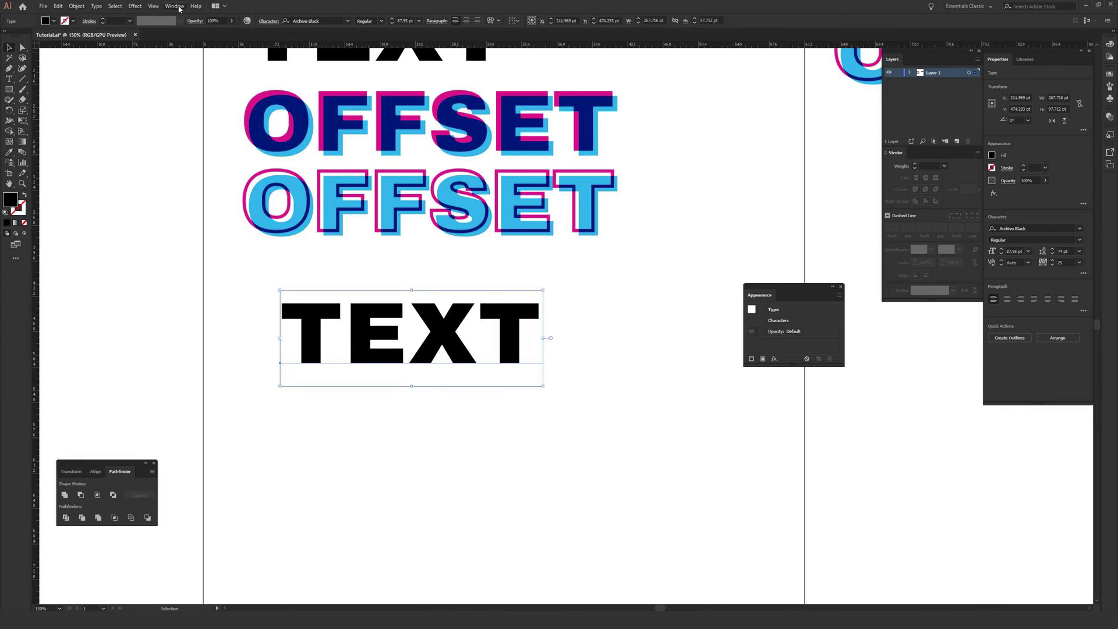
pyautogui.click(175, 6)
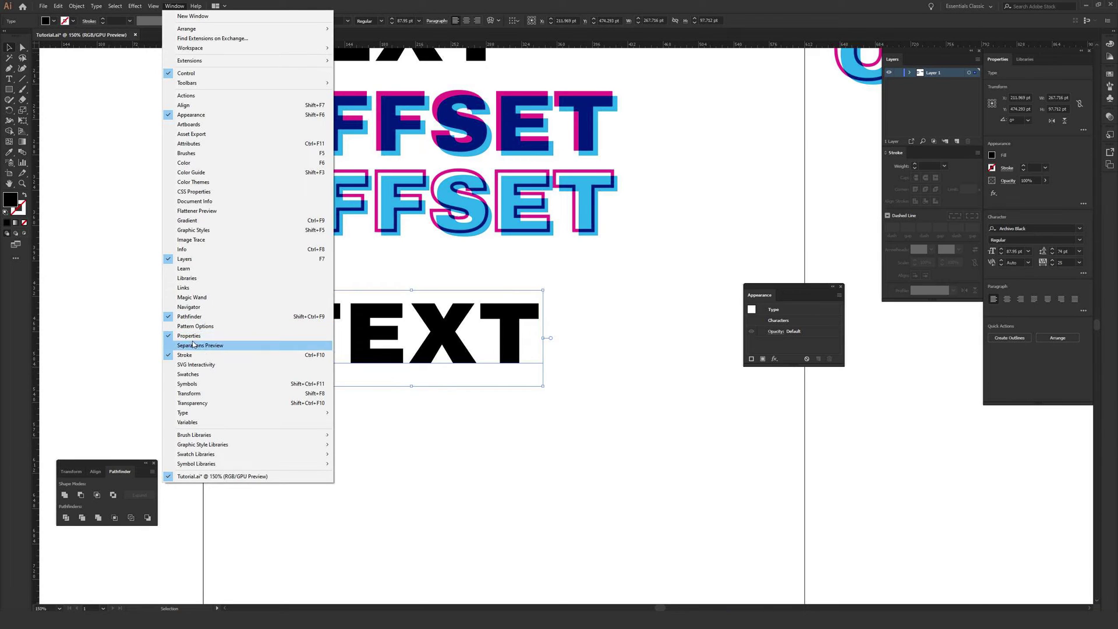
pyautogui.click(613, 352)
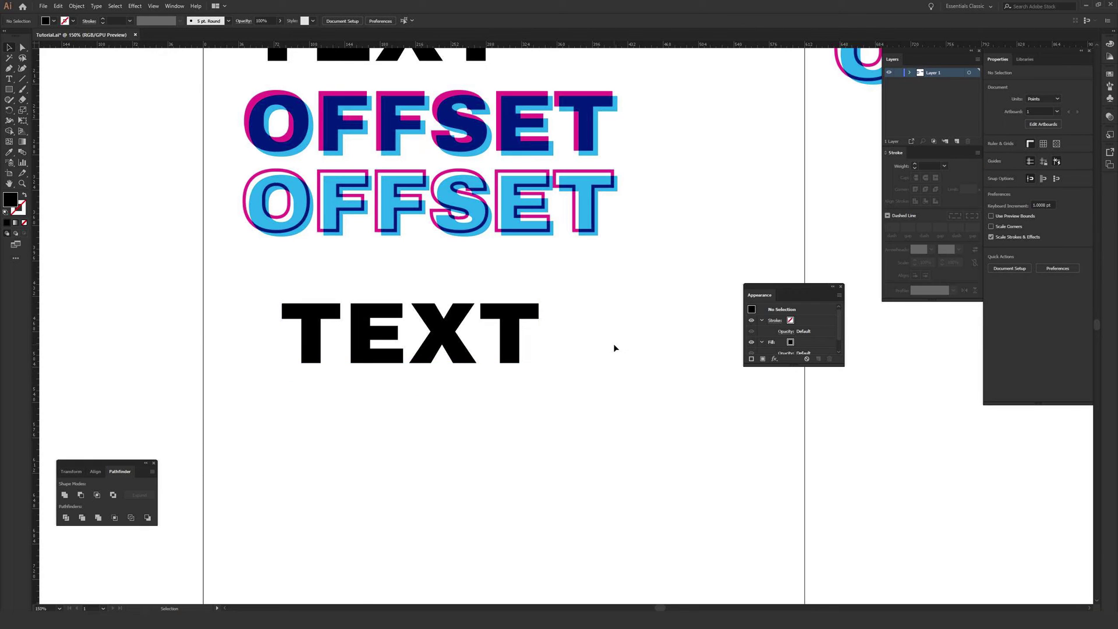
# Remove the fill from the copied TEXT object and place the Appearance panel beside it.
pyautogui.click(281, 384)
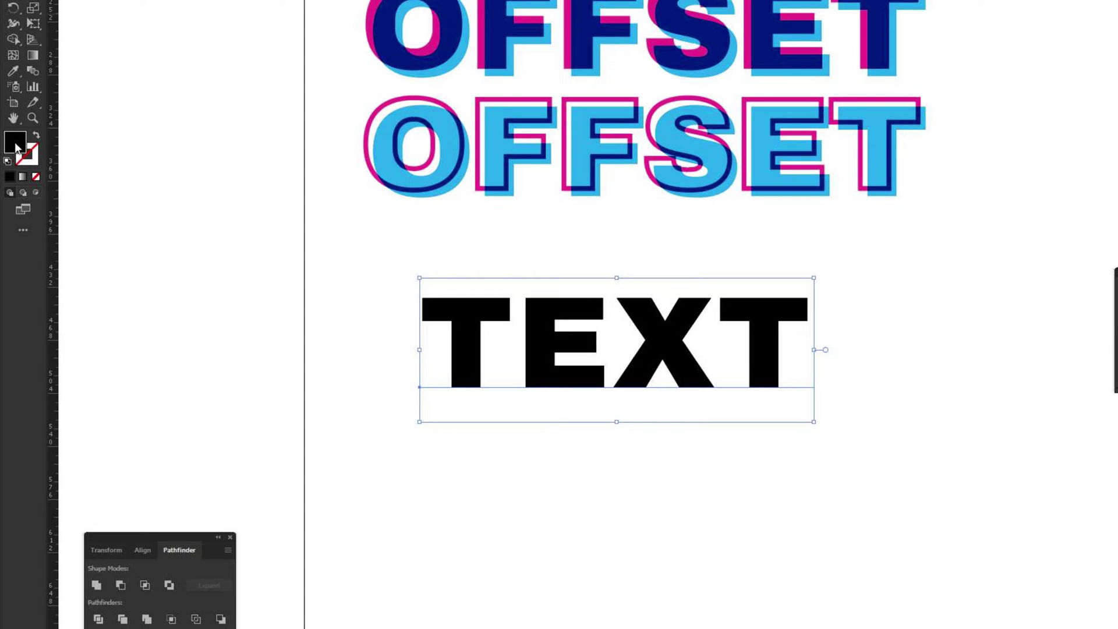
pyautogui.click(35, 182)
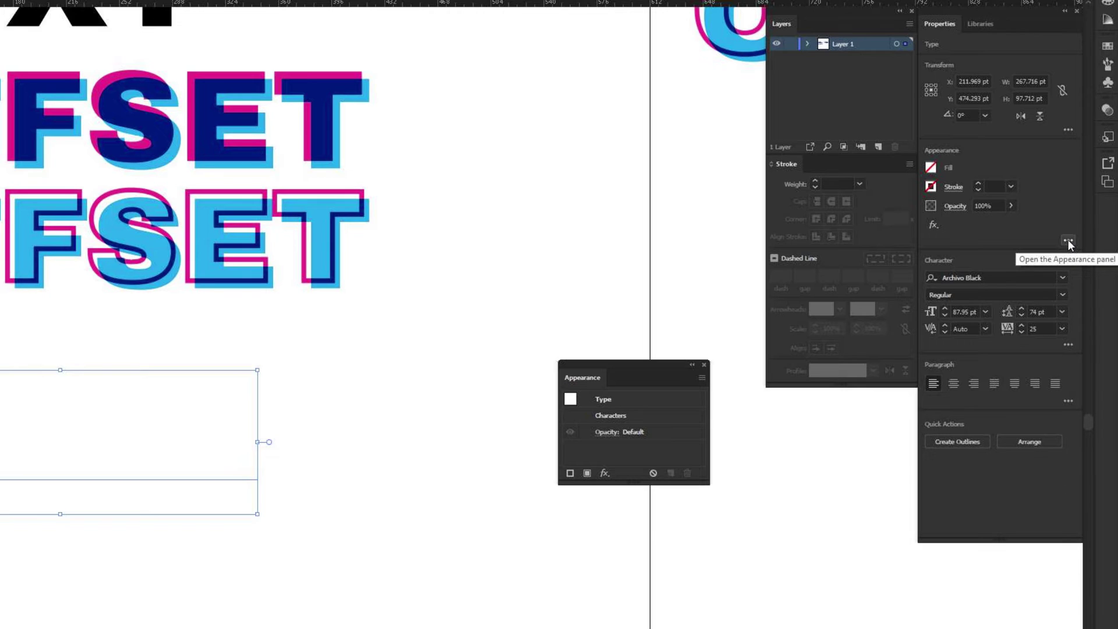
pyautogui.moveTo(656, 366); pyautogui.dragTo(452, 380)
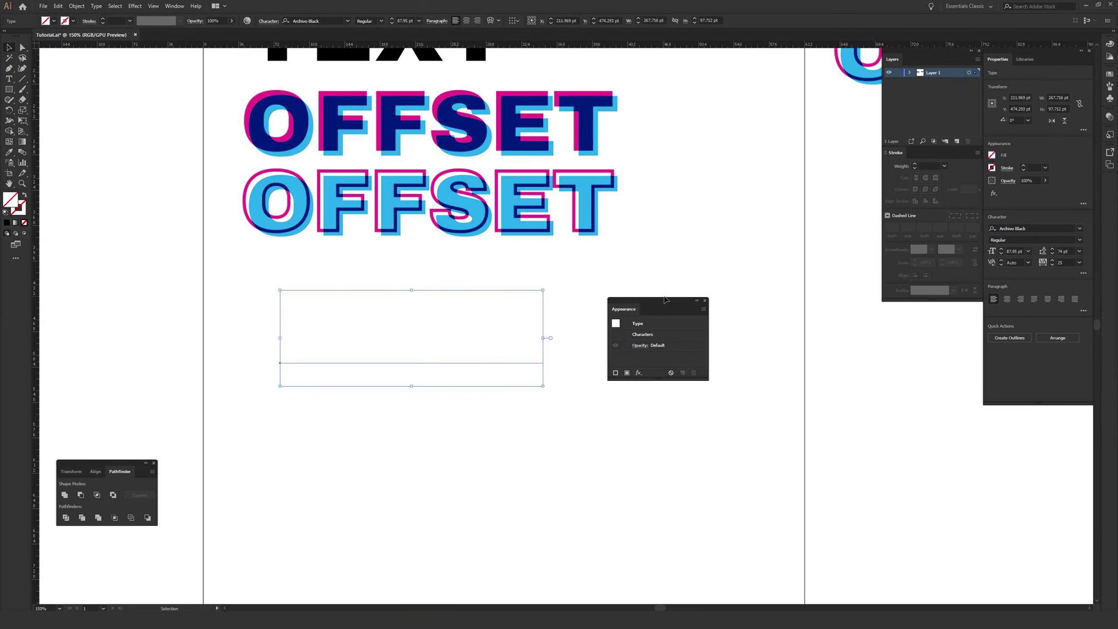
pyautogui.click(175, 6)
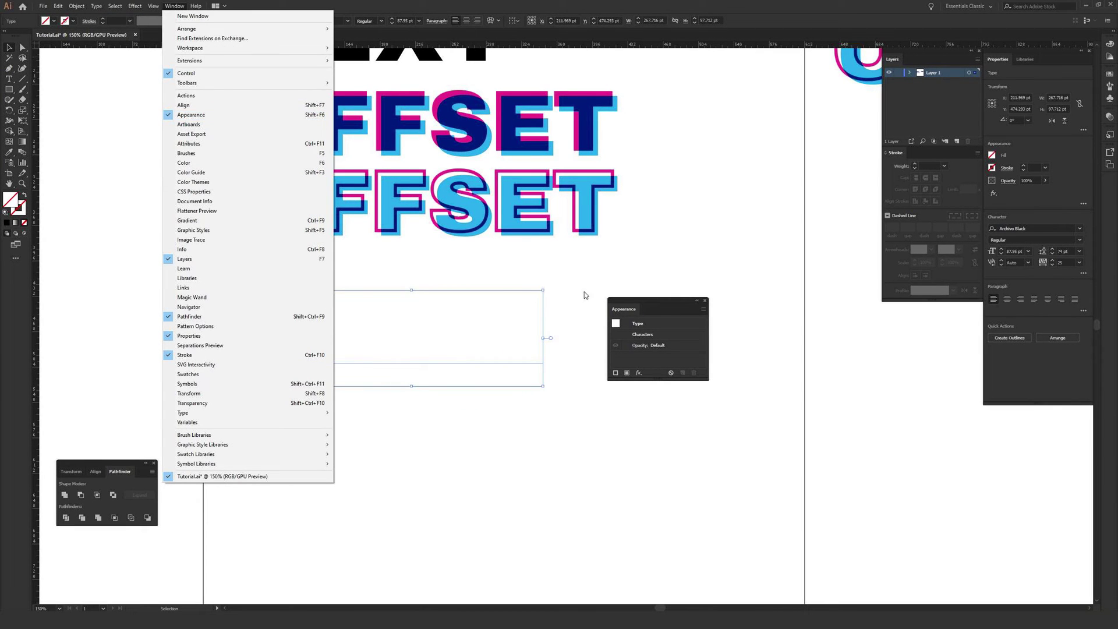
pyautogui.press('Escape')
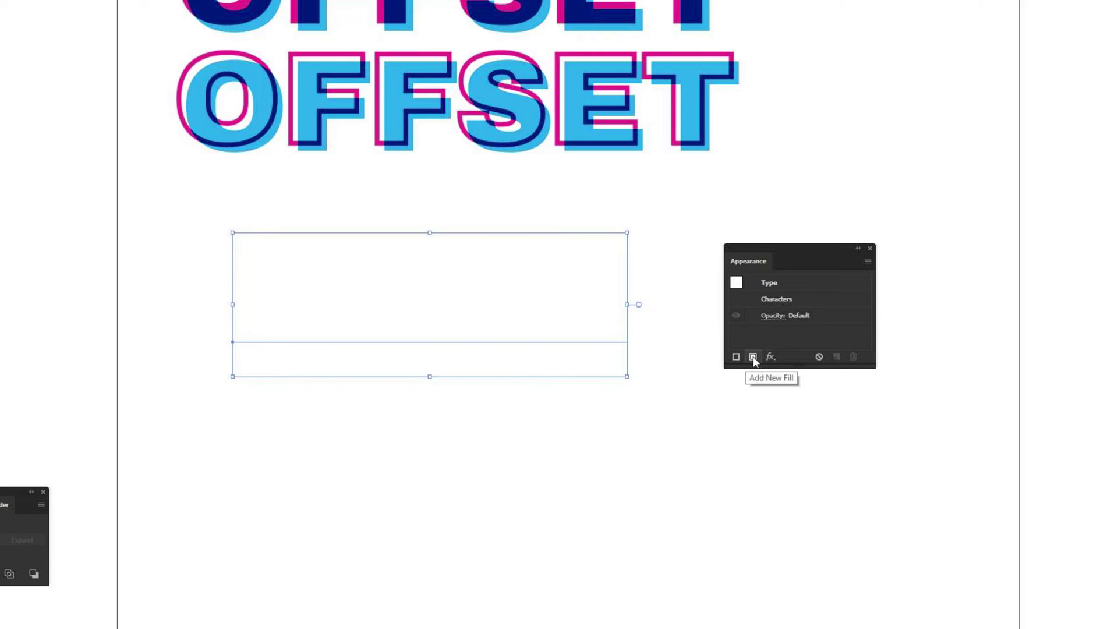
# Add a new fill to the copied TEXT object's appearance and colour it cyan.
pyautogui.click(753, 359)
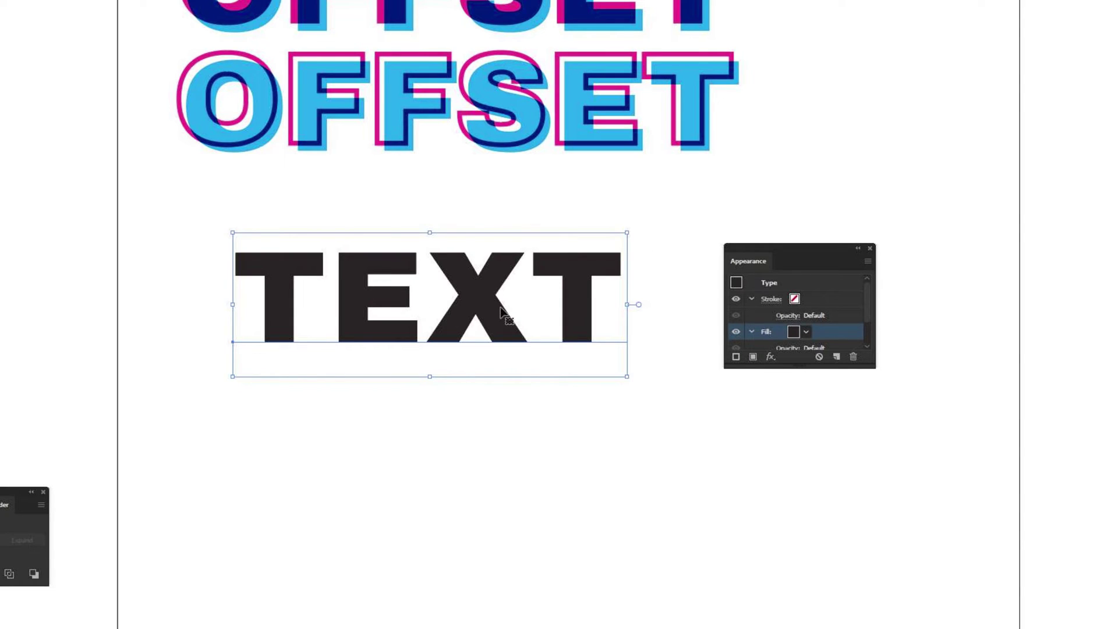
pyautogui.click(794, 333)
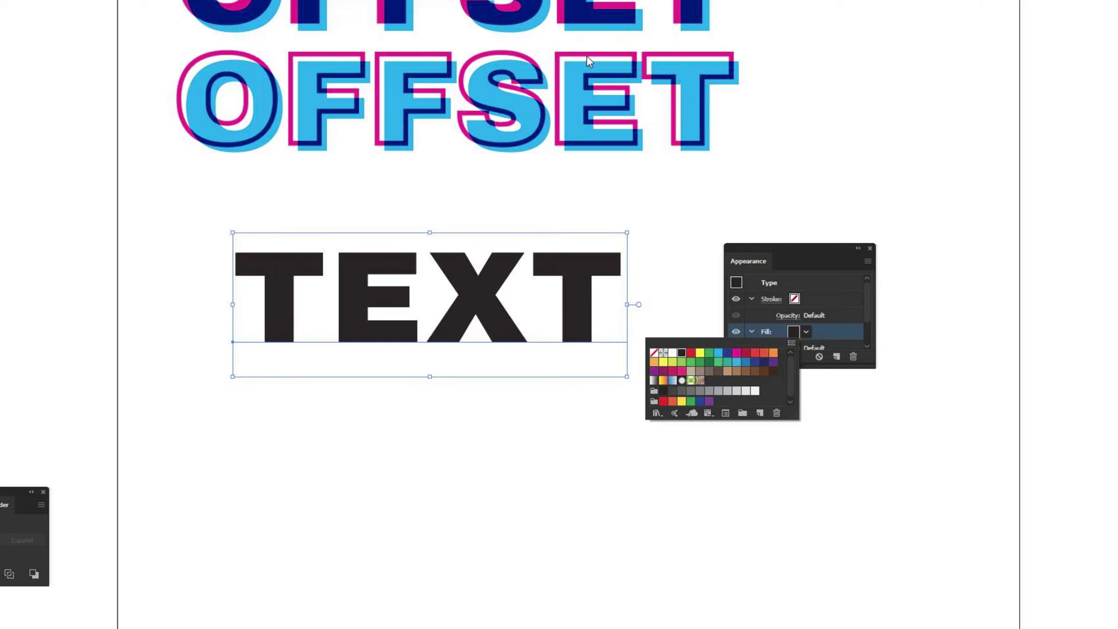
pyautogui.click(718, 354)
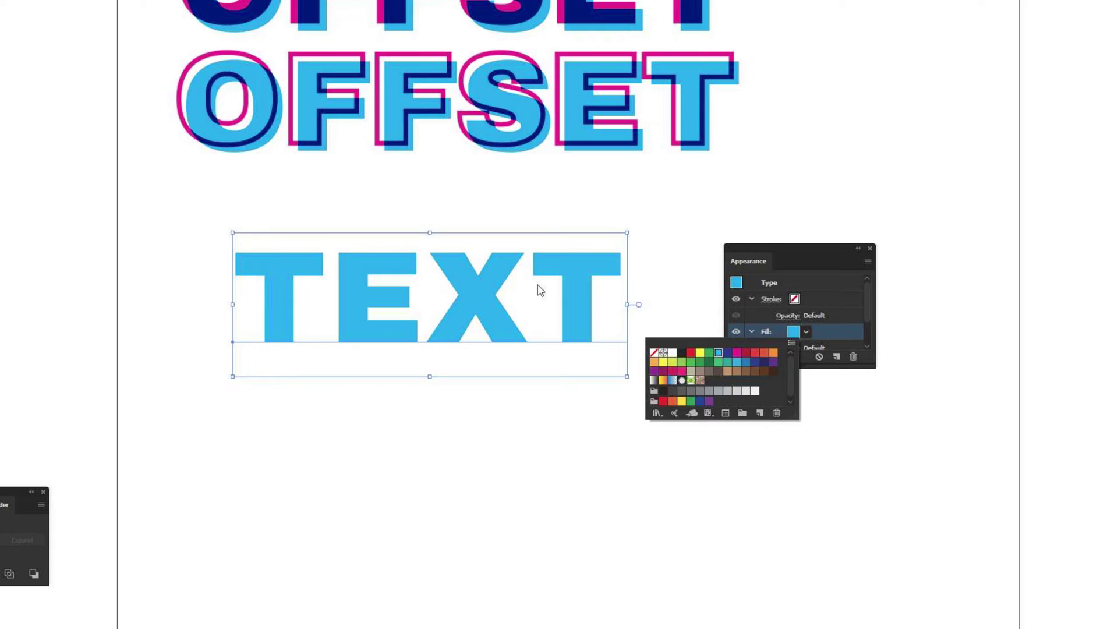
pyautogui.click(848, 333)
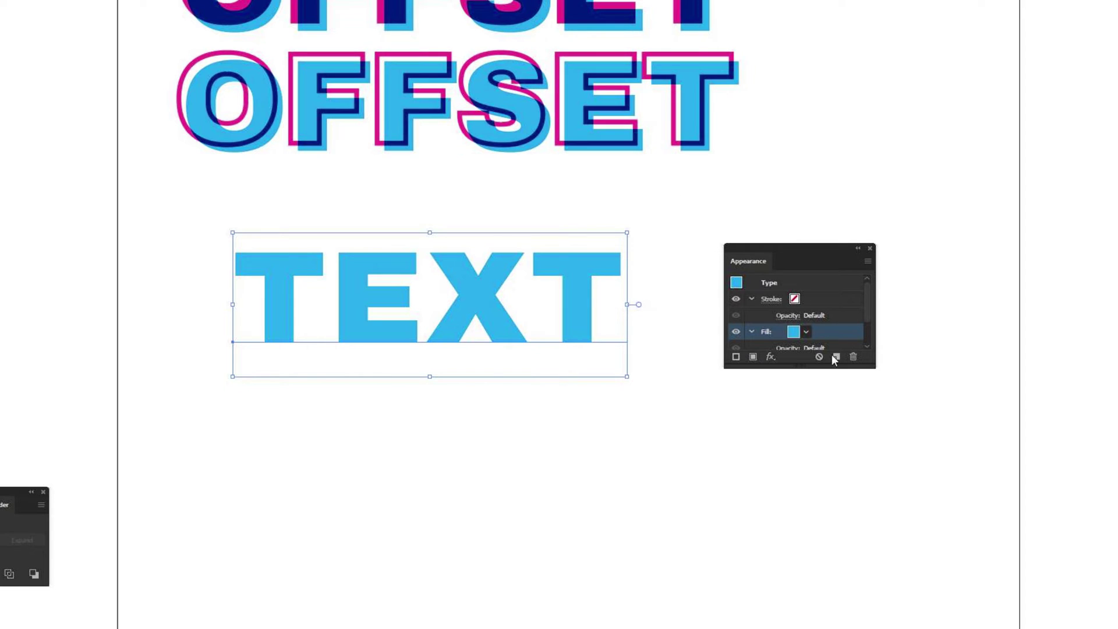
# Add a second fill above the cyan one, enlarge the Appearance panel, and set the upper fill to CMYK Magenta.
pyautogui.click(753, 356)
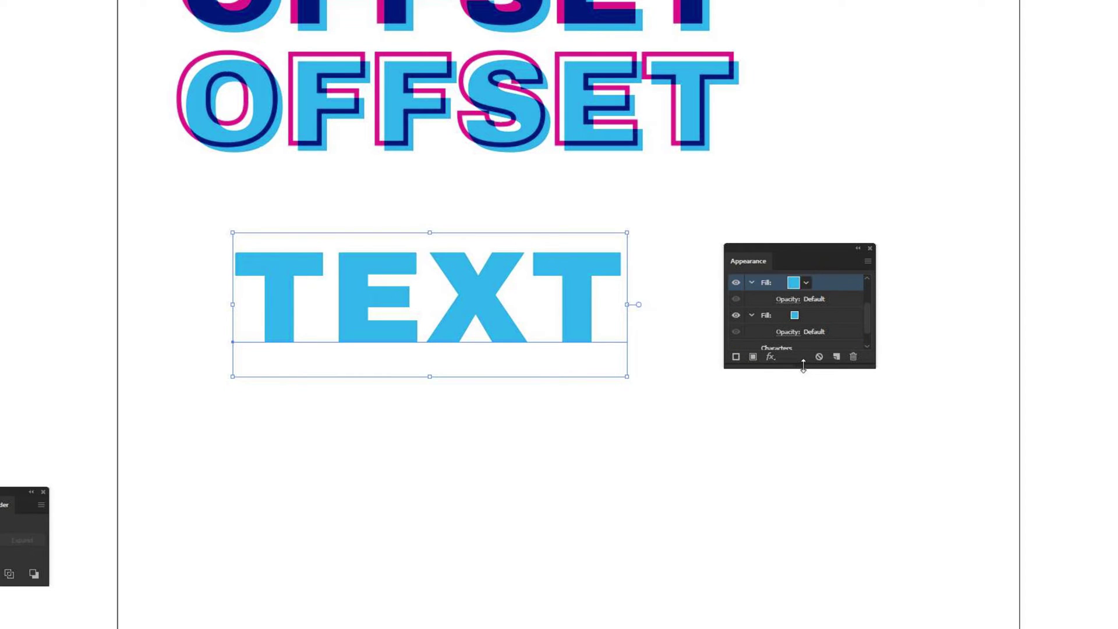
pyautogui.moveTo(805, 367); pyautogui.dragTo(805, 421)
pyautogui.moveTo(791, 236); pyautogui.dragTo(762, 214)
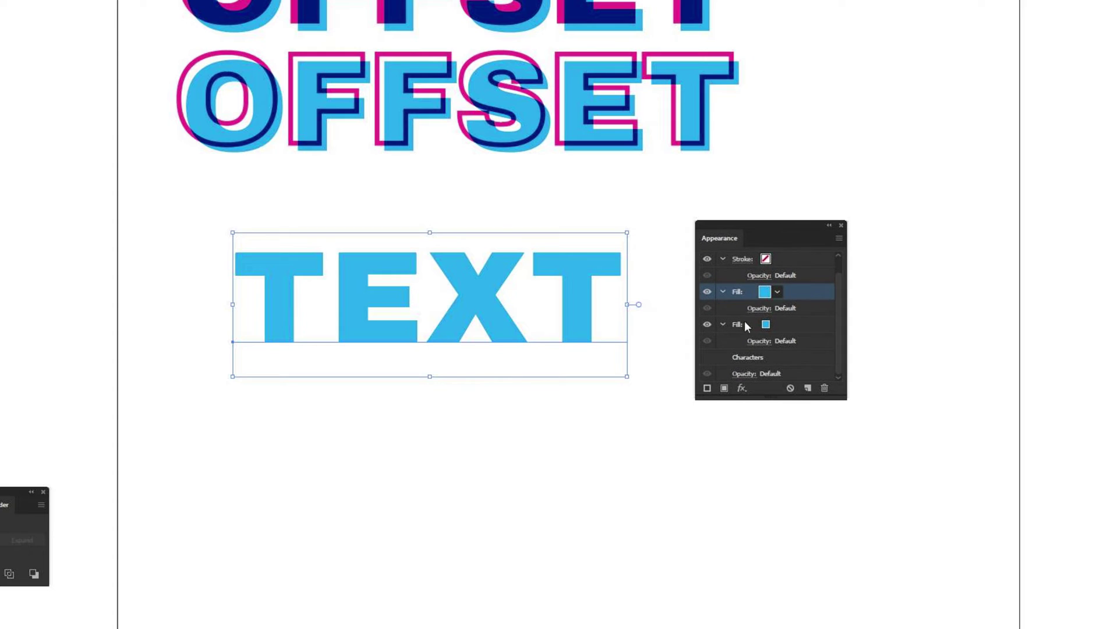
pyautogui.click(765, 293)
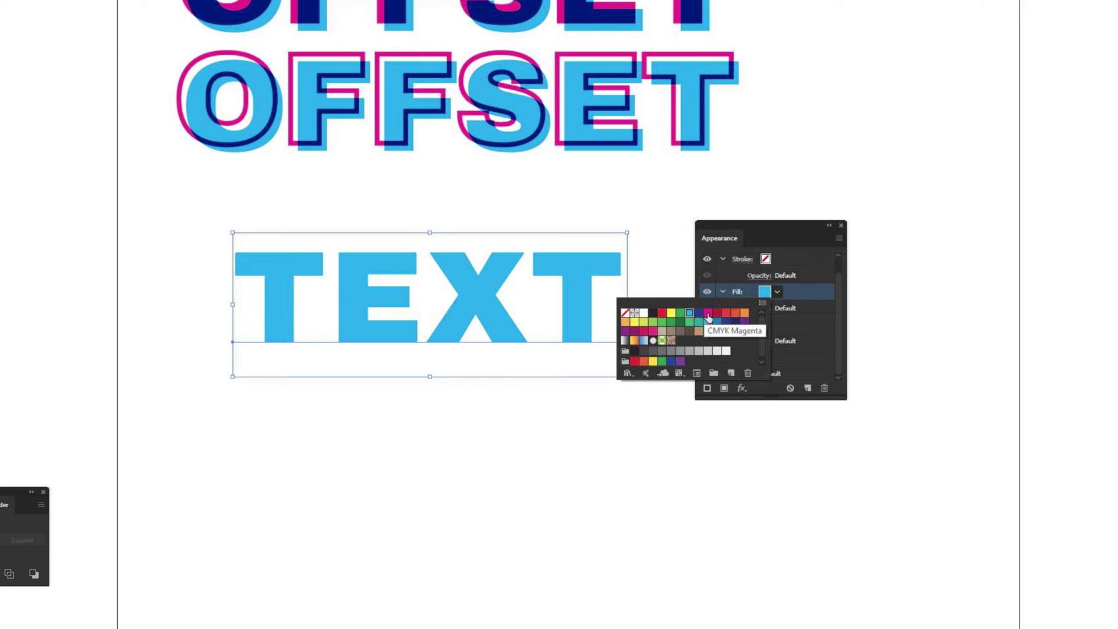
pyautogui.click(708, 315)
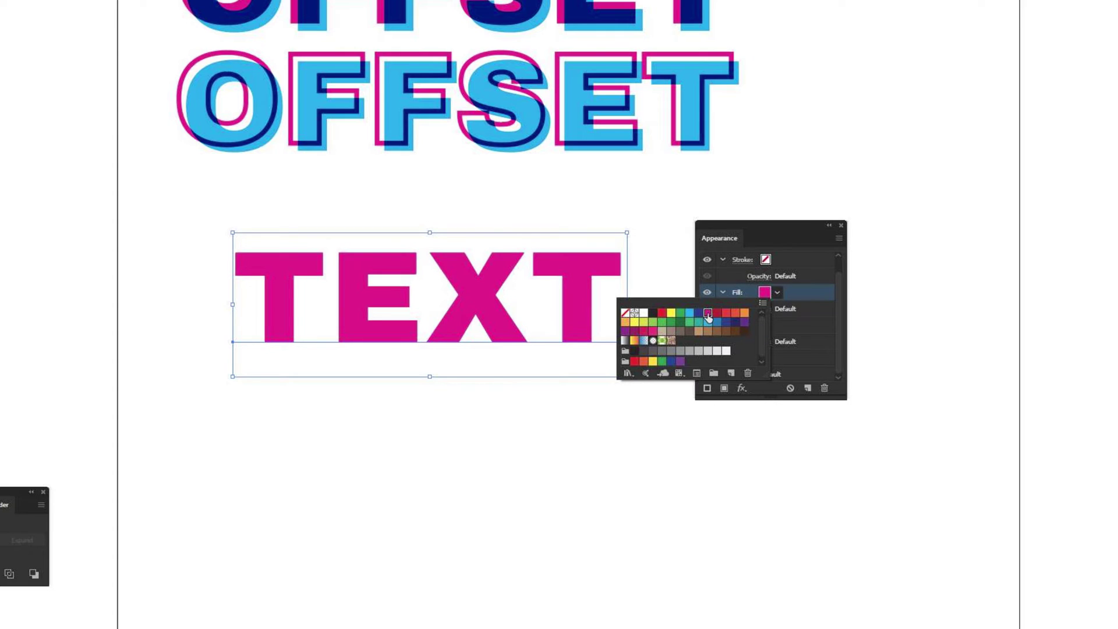
pyautogui.click(815, 295)
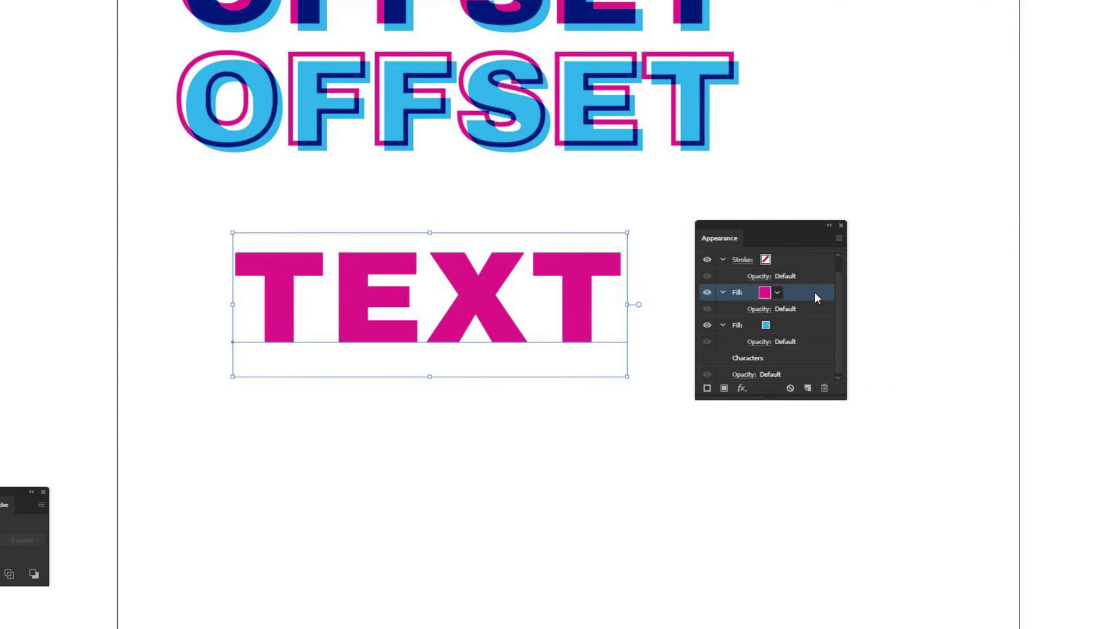
# Start a Distort & Transform Transform effect on the magenta fill with the preview turned on.
pyautogui.hotkey('ctrl', '=')
pyautogui.moveTo(615, 269); pyautogui.dragTo(362, 293)
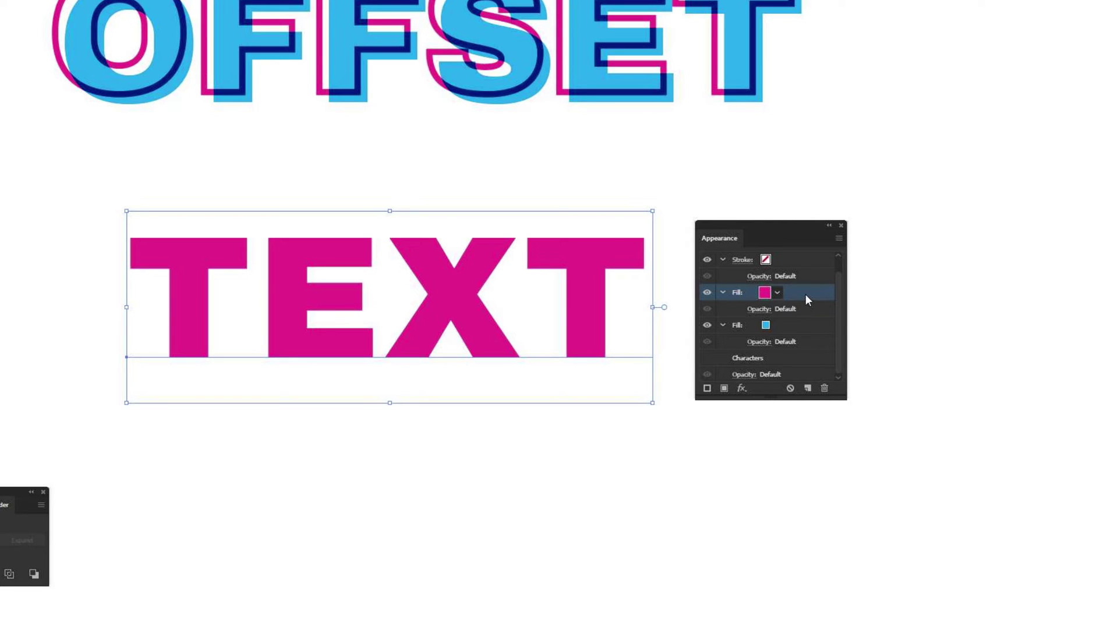
pyautogui.click(741, 388)
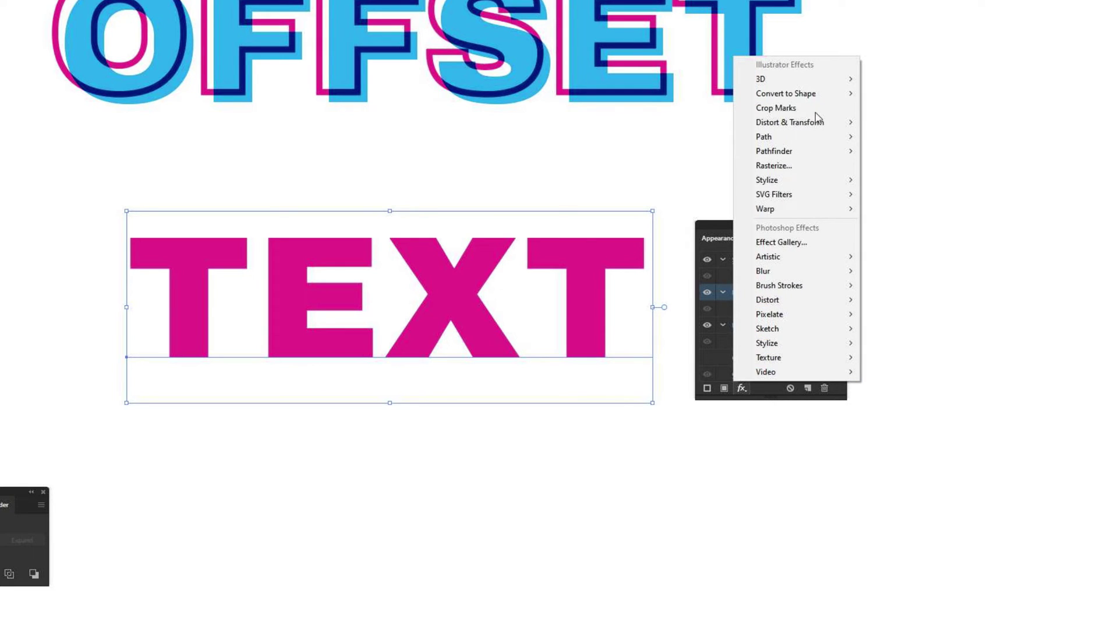
pyautogui.moveTo(807, 128)
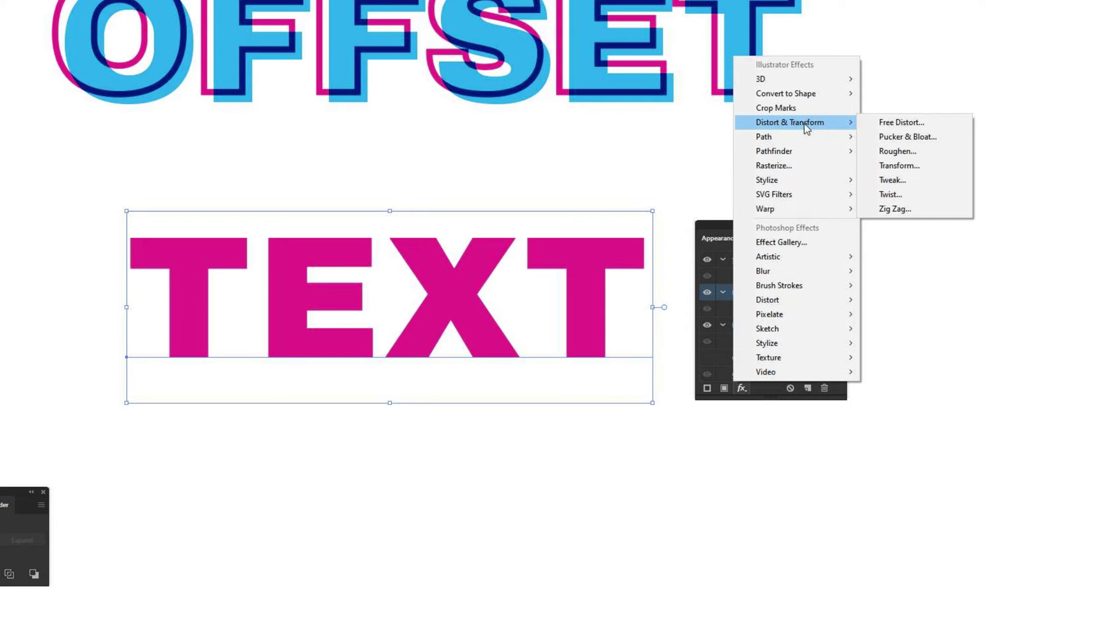
pyautogui.click(880, 169)
pyautogui.moveTo(868, 105); pyautogui.dragTo(790, 112)
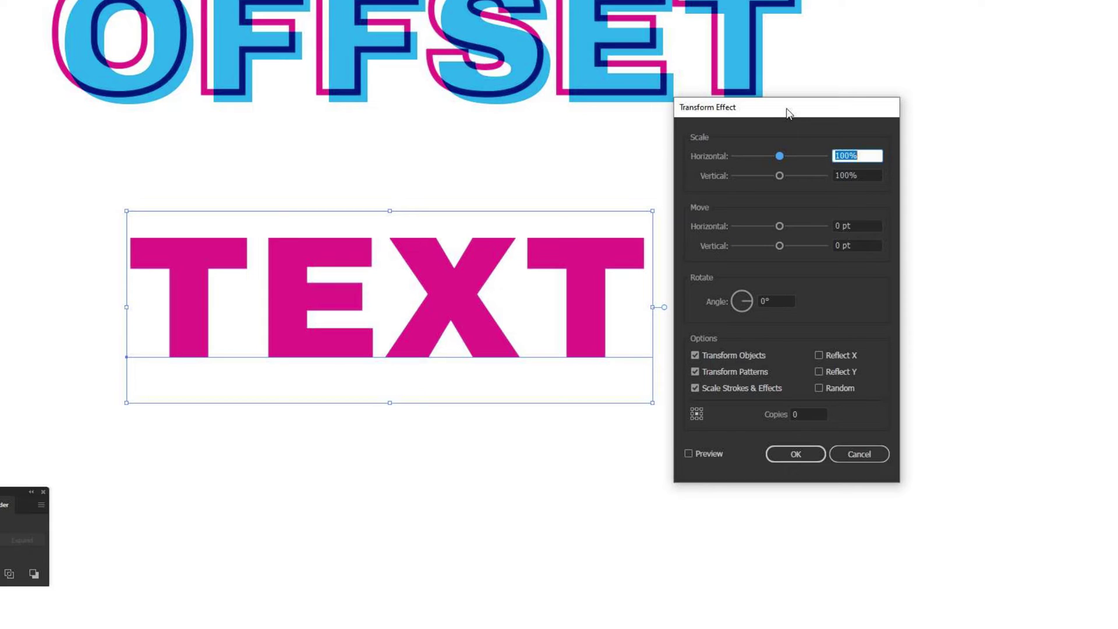
pyautogui.click(709, 453)
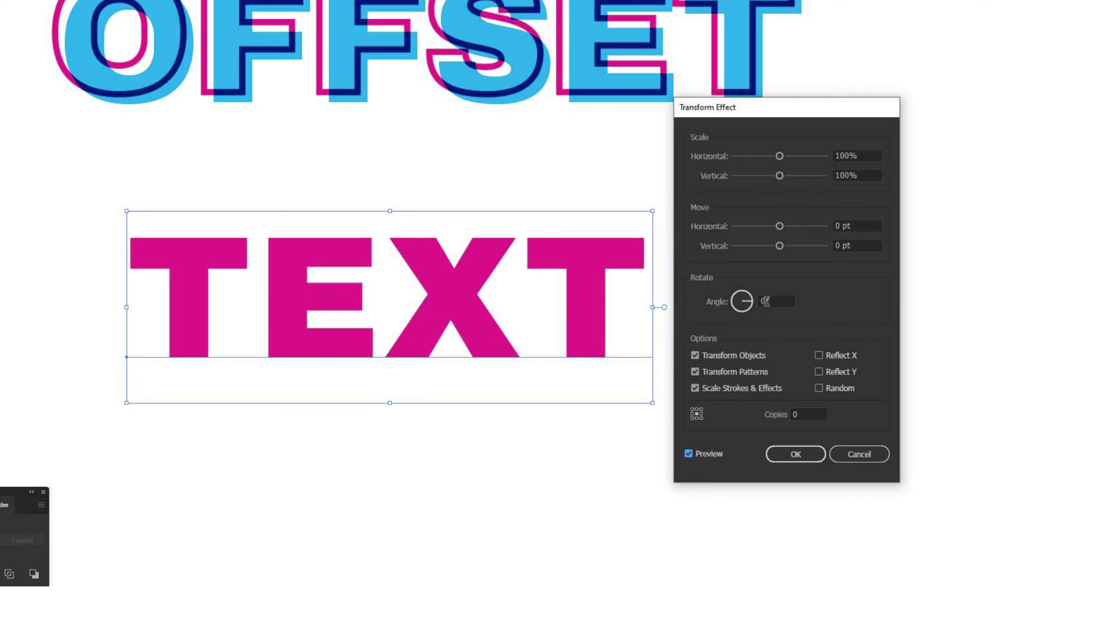
# Set the Transform effect's horizontal and vertical move values to 5 pt each.
pyautogui.click(872, 225)
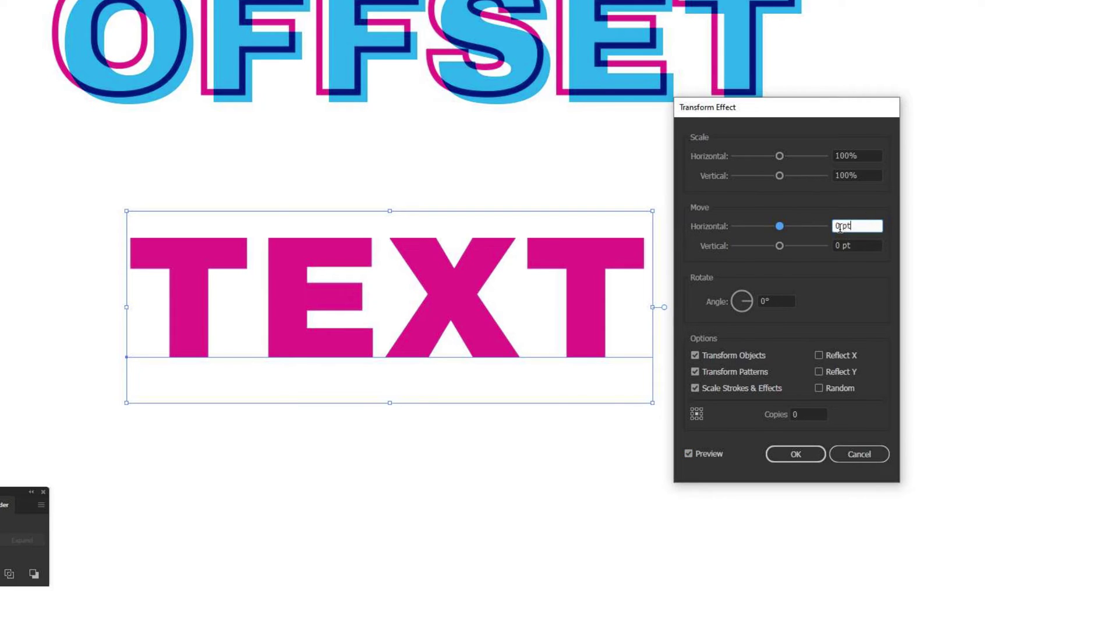
pyautogui.write('5')
pyautogui.click(862, 245)
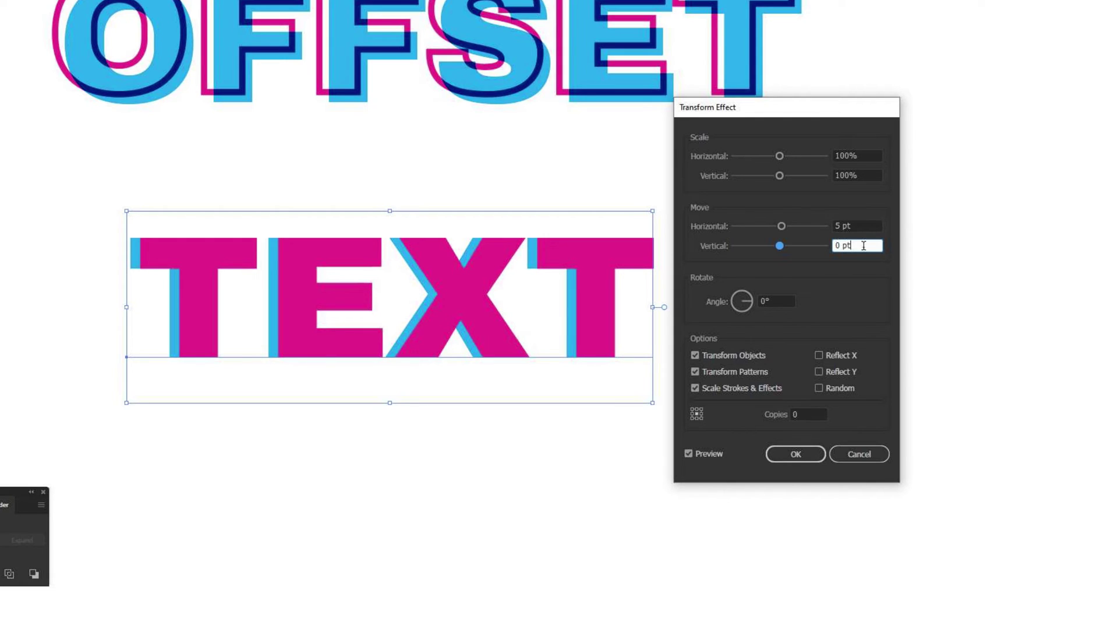
pyautogui.doubleClick(837, 245)
pyautogui.write('5')
# Change the Transform effect's move to -5 pt horizontally and -5 pt vertically, shifting the magenta fill up and left.
pyautogui.click(868, 225)
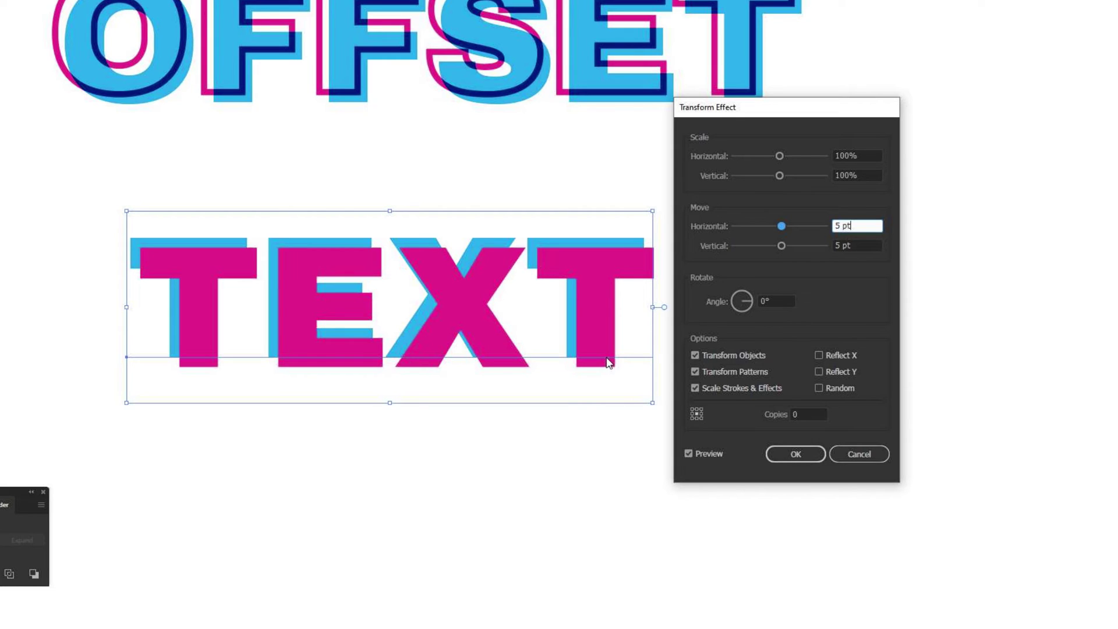
pyautogui.click(837, 225)
pyautogui.write('-')
pyautogui.click(860, 244)
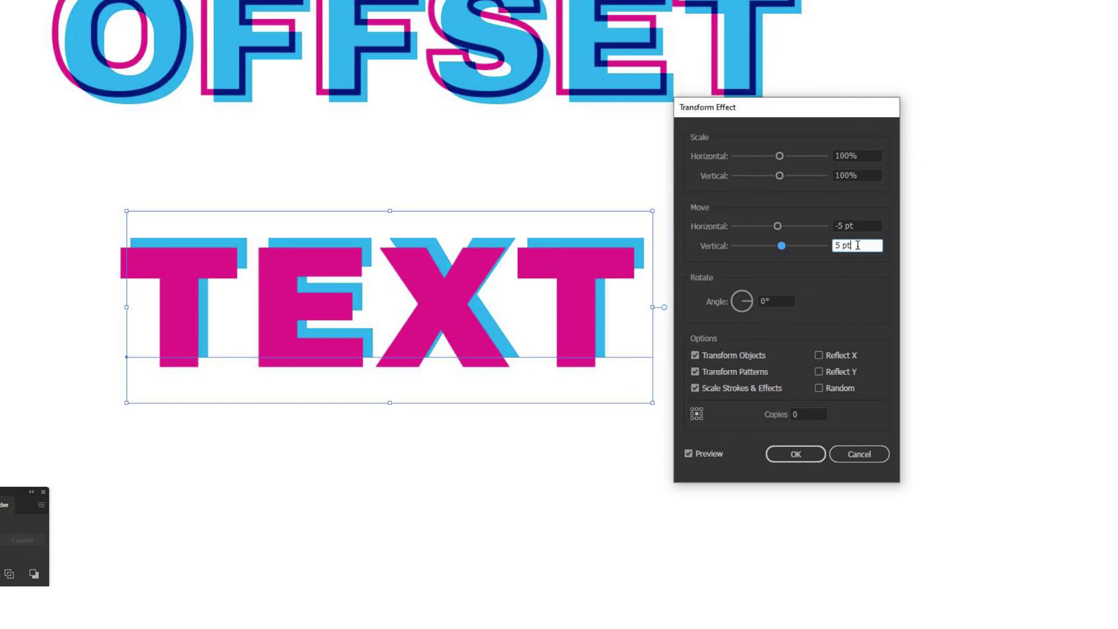
pyautogui.write('-')
pyautogui.click(867, 226)
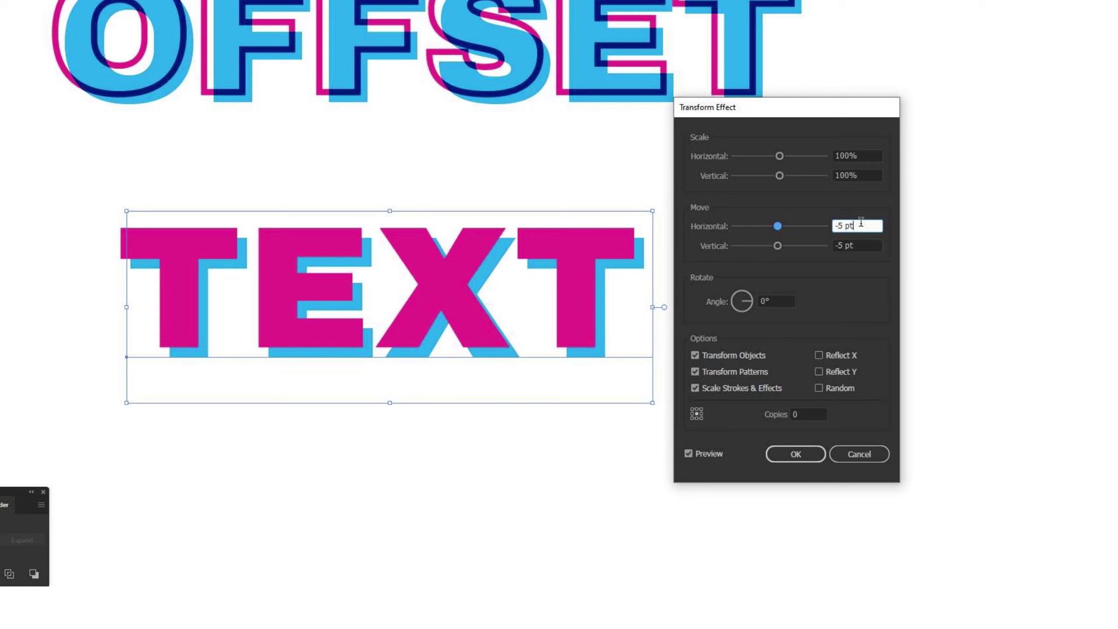
pyautogui.click(765, 302)
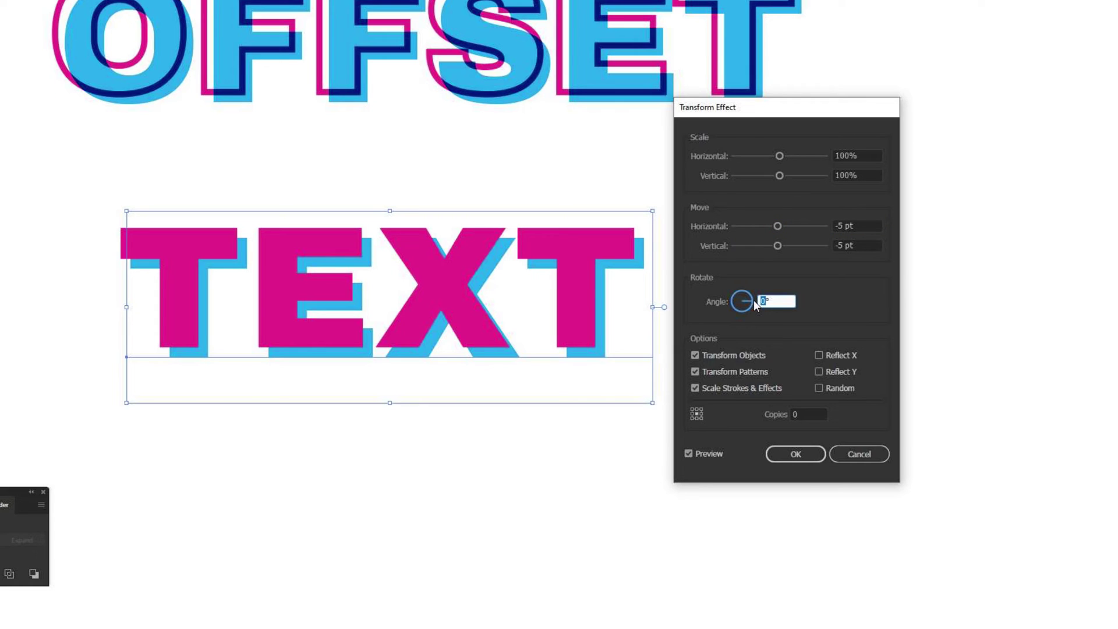
# Try a 180° rotation in the magenta fill's Transform effect and reset the angle to 0°.
pyautogui.write('180')
pyautogui.click(865, 226)
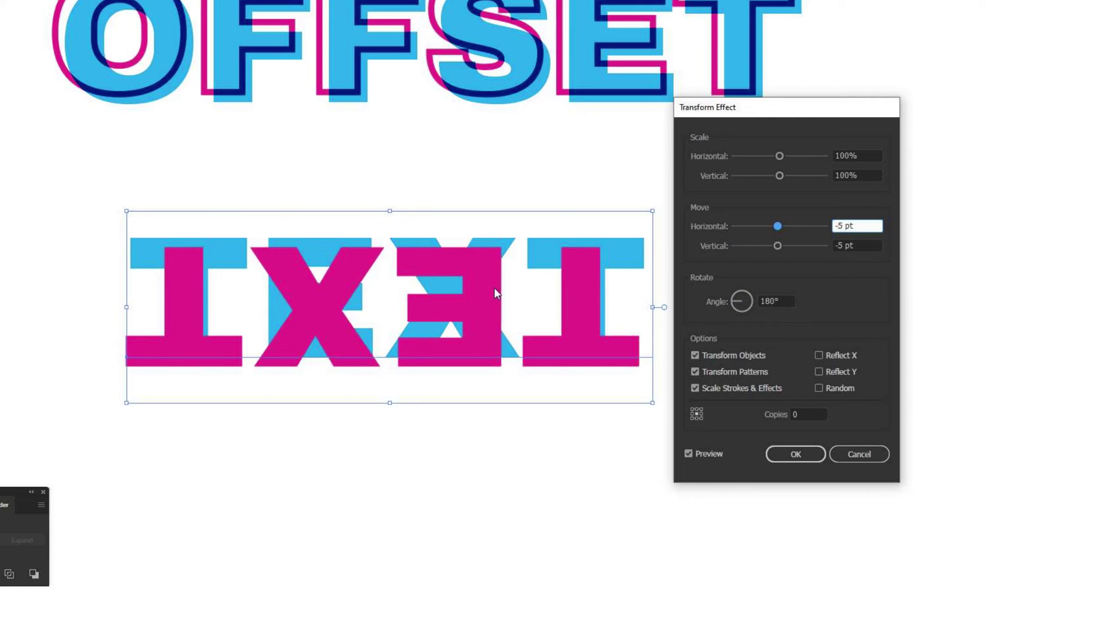
pyautogui.doubleClick(768, 301)
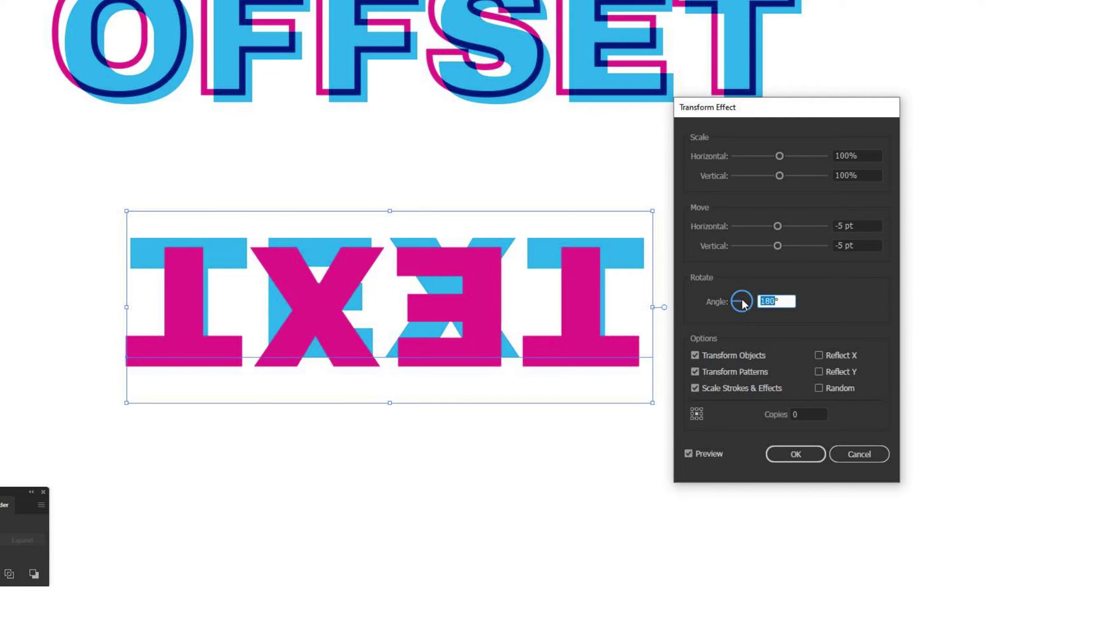
pyautogui.write('0')
pyautogui.click(871, 244)
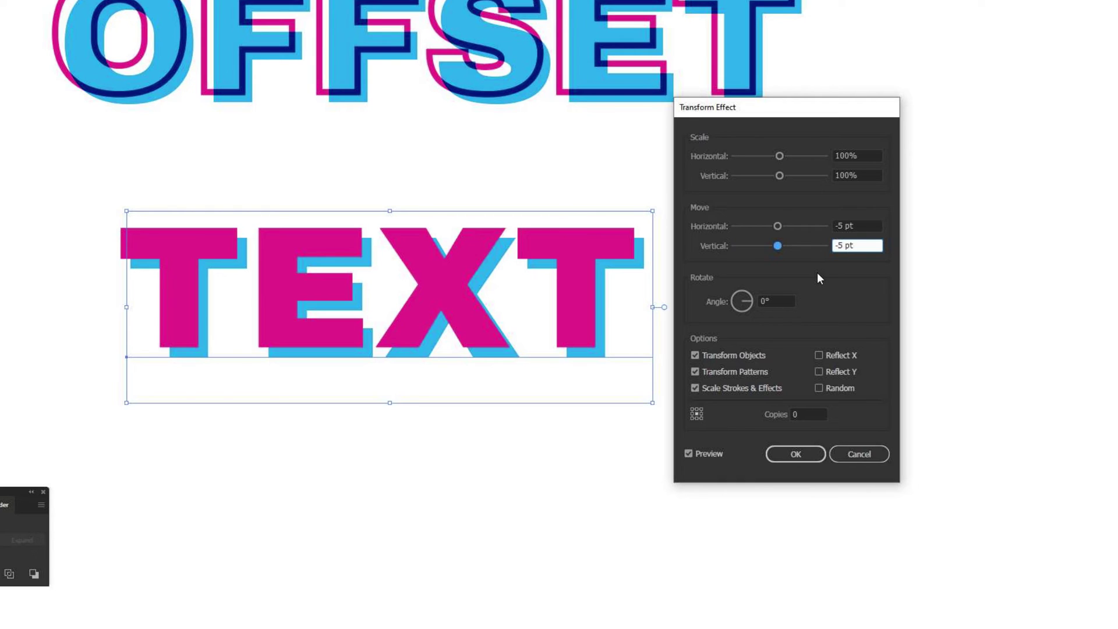
# Apply the Transform effect and set the magenta fill's blending mode to Multiply.
pyautogui.click(793, 455)
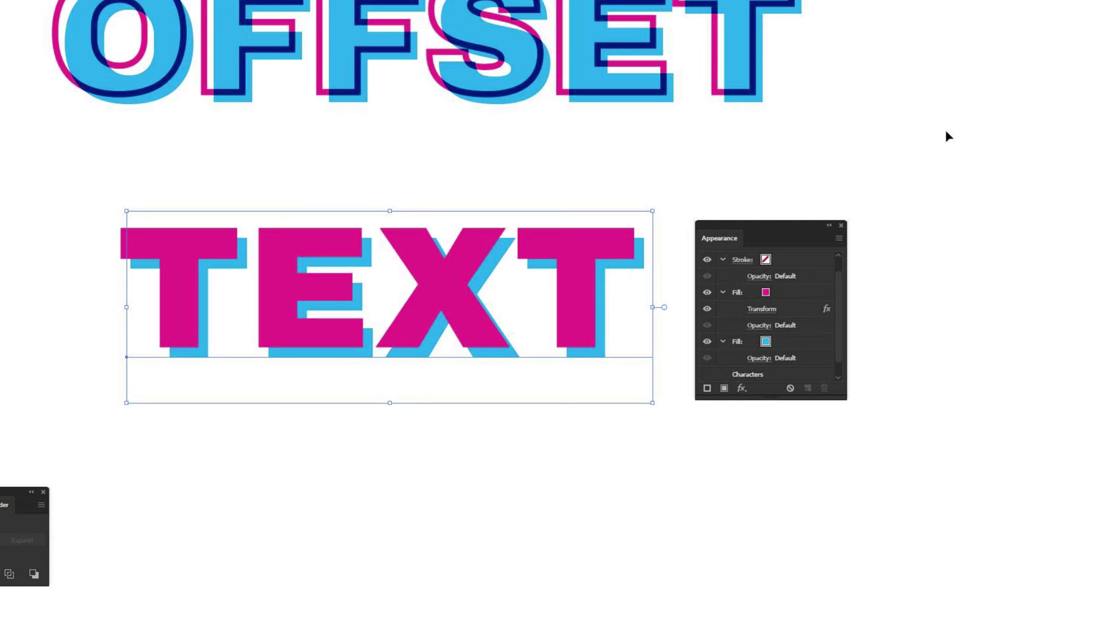
pyautogui.click(760, 325)
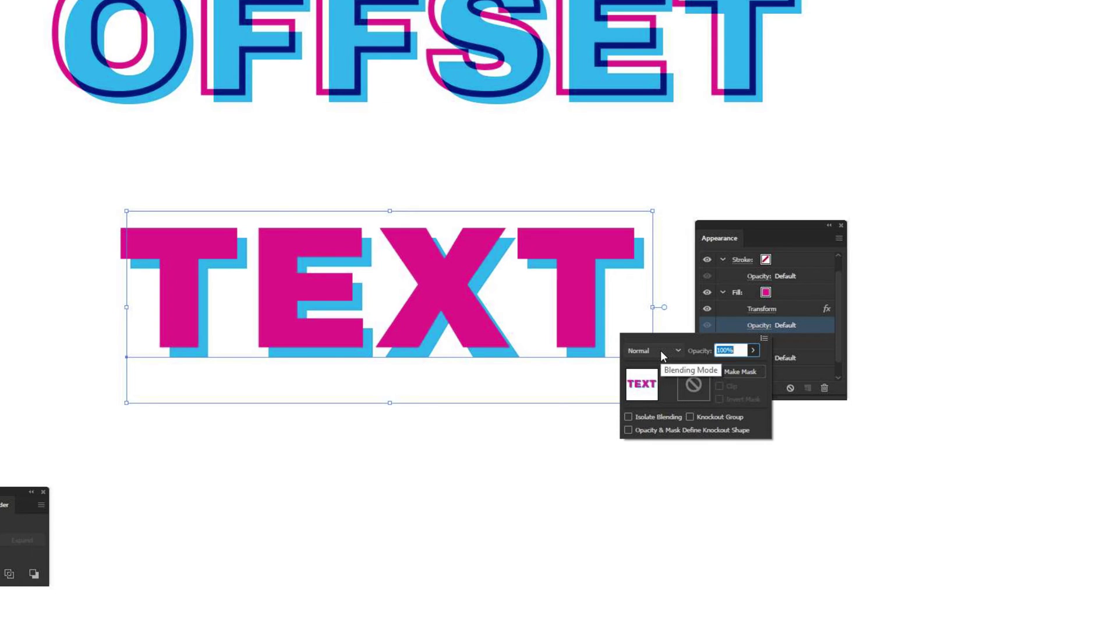
pyautogui.click(662, 351)
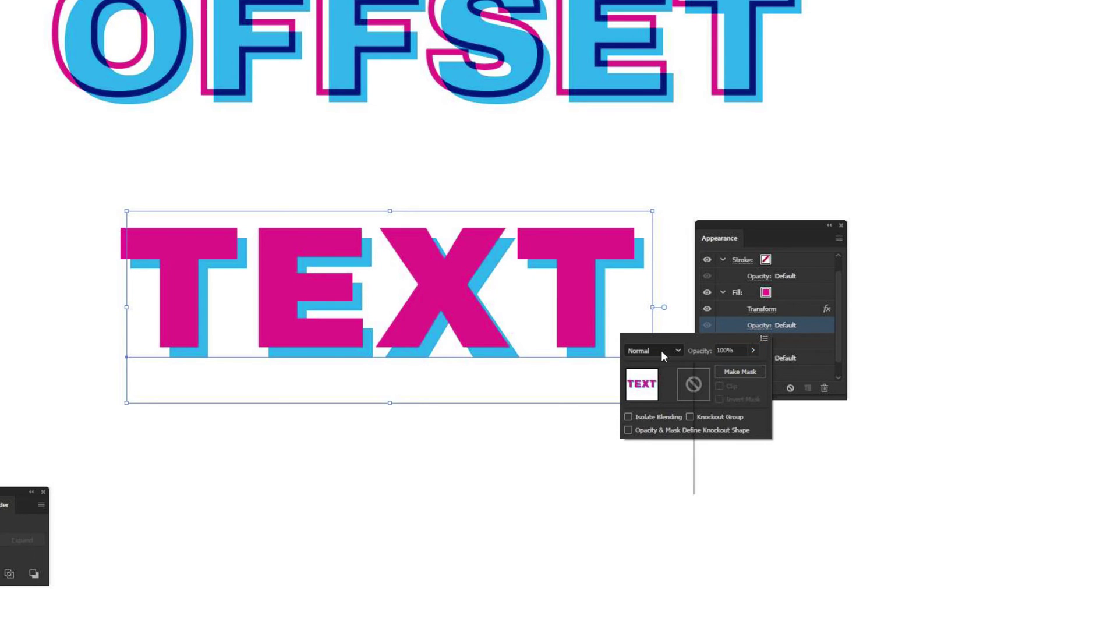
pyautogui.click(671, 394)
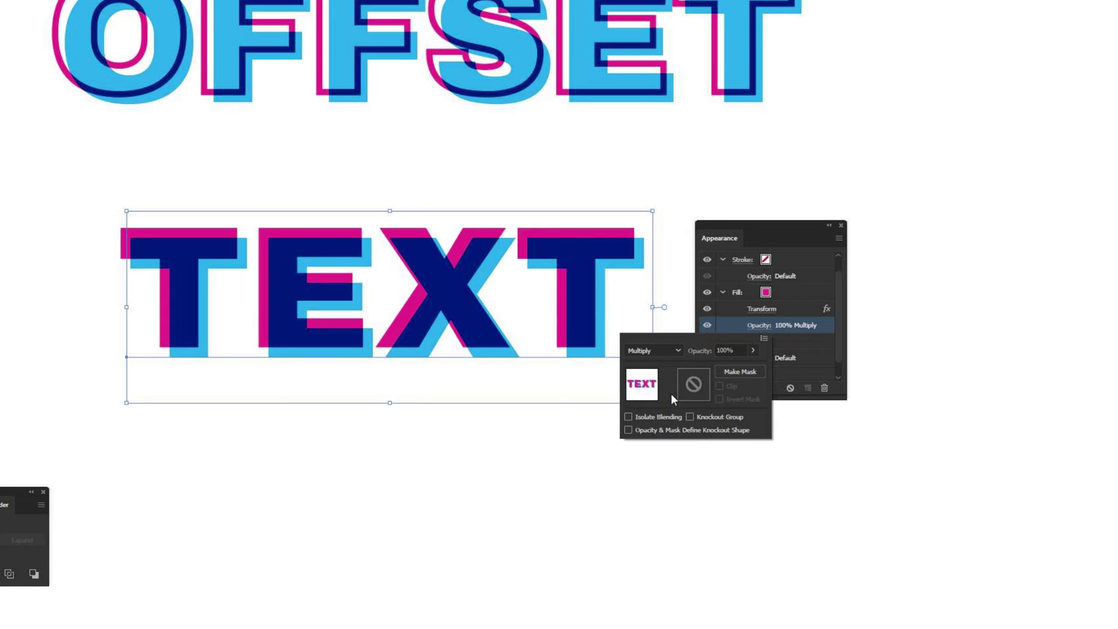
pyautogui.click(784, 237)
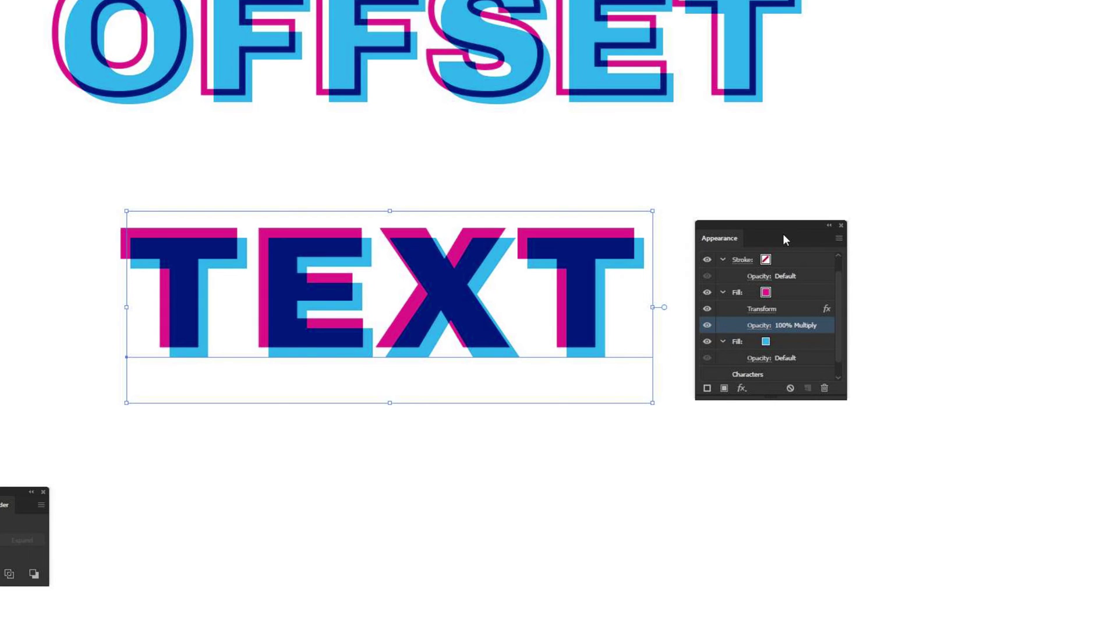
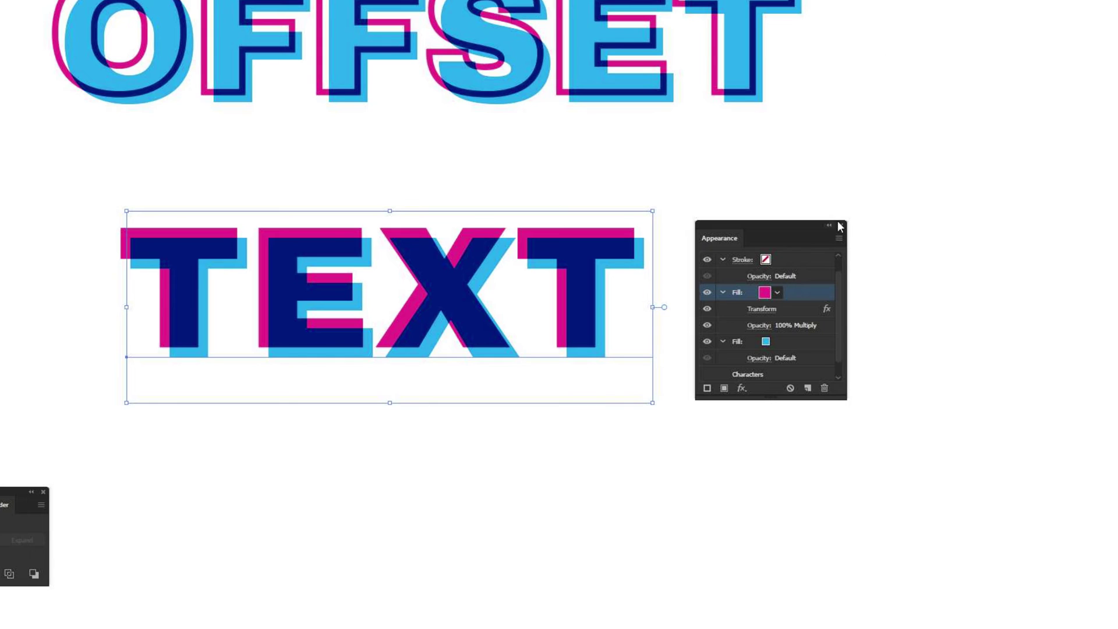
# Give the TEXT object's empty stroke a 1 pt magenta colour from the swatches.
pyautogui.scroll(1, 802, 291)
pyautogui.click(803, 275)
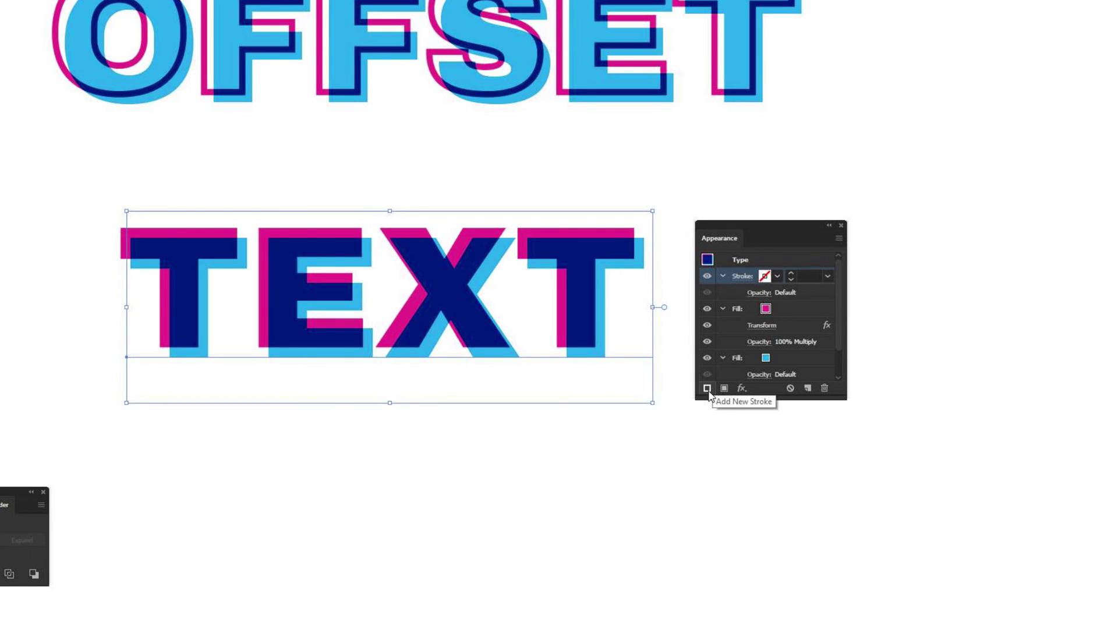
pyautogui.click(765, 278)
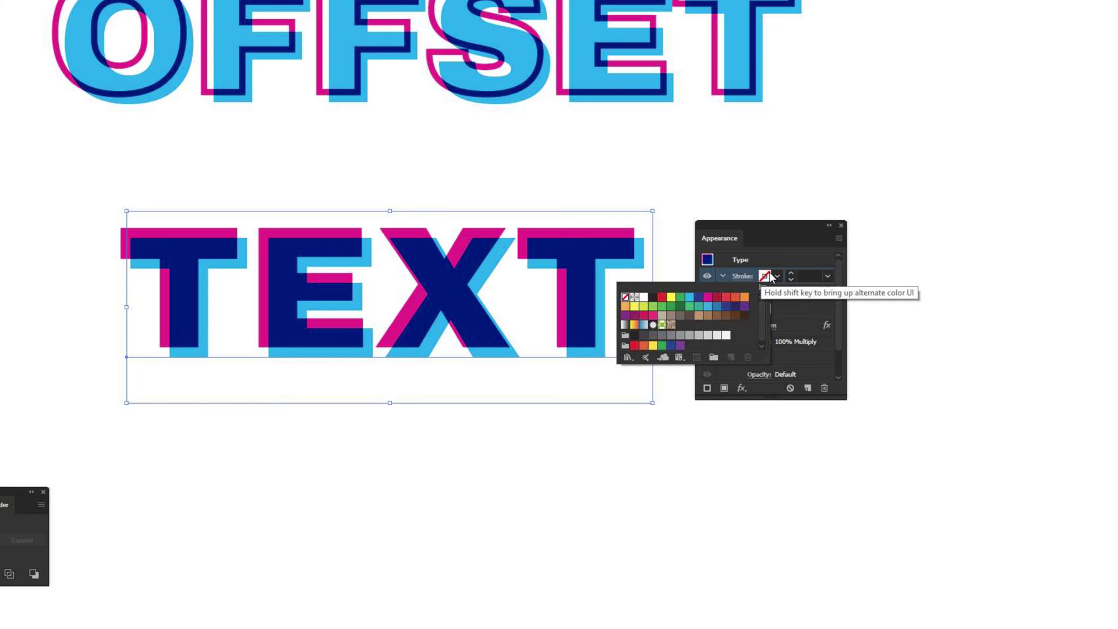
pyautogui.click(707, 299)
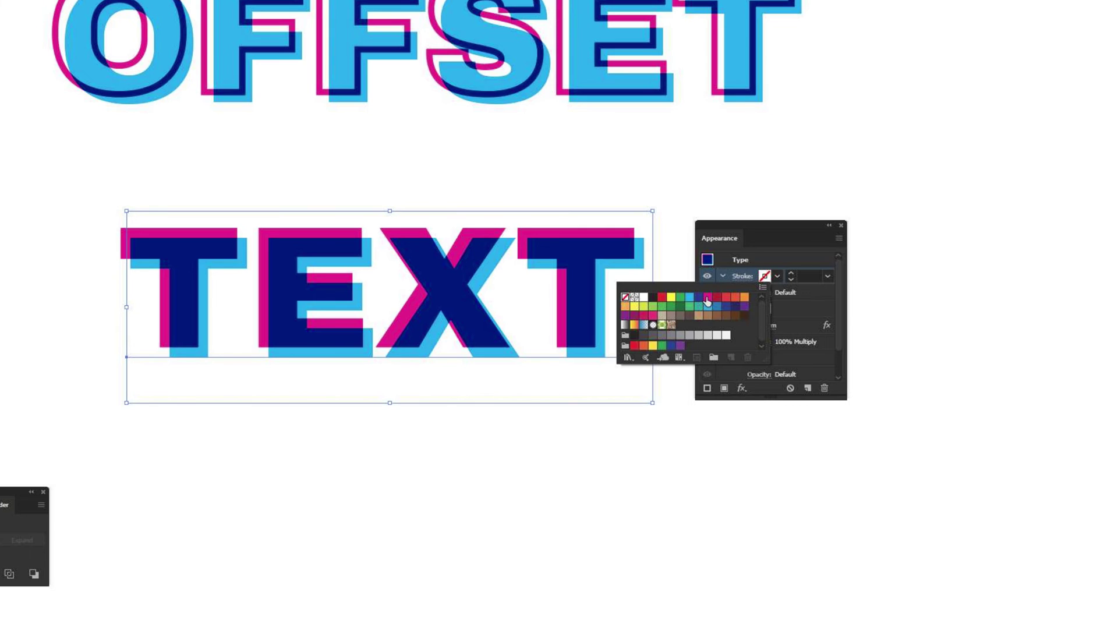
pyautogui.click(796, 263)
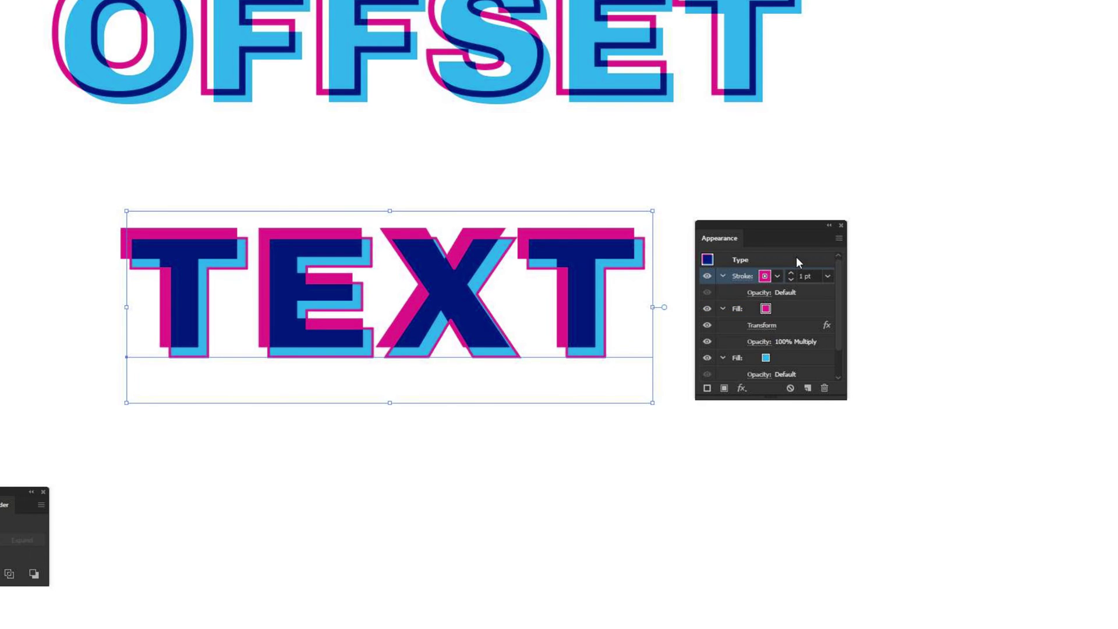
# Duplicate the magenta fill's Transform effect onto the stroke and hide the magenta fill.
pyautogui.click(788, 331)
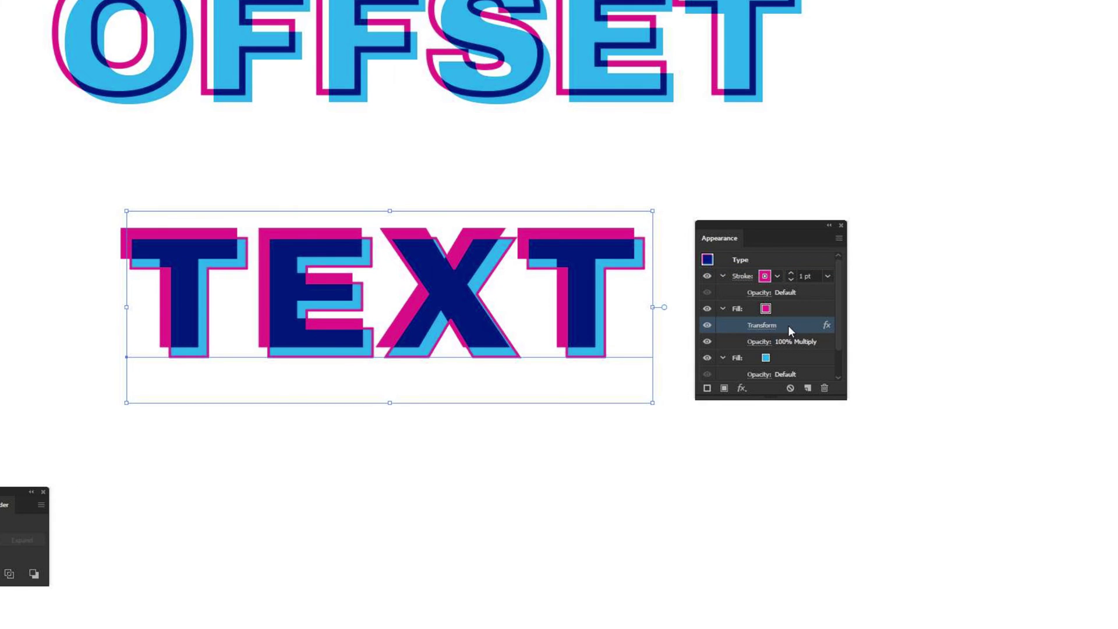
pyautogui.moveTo(788, 325); pyautogui.dragTo(789, 277)
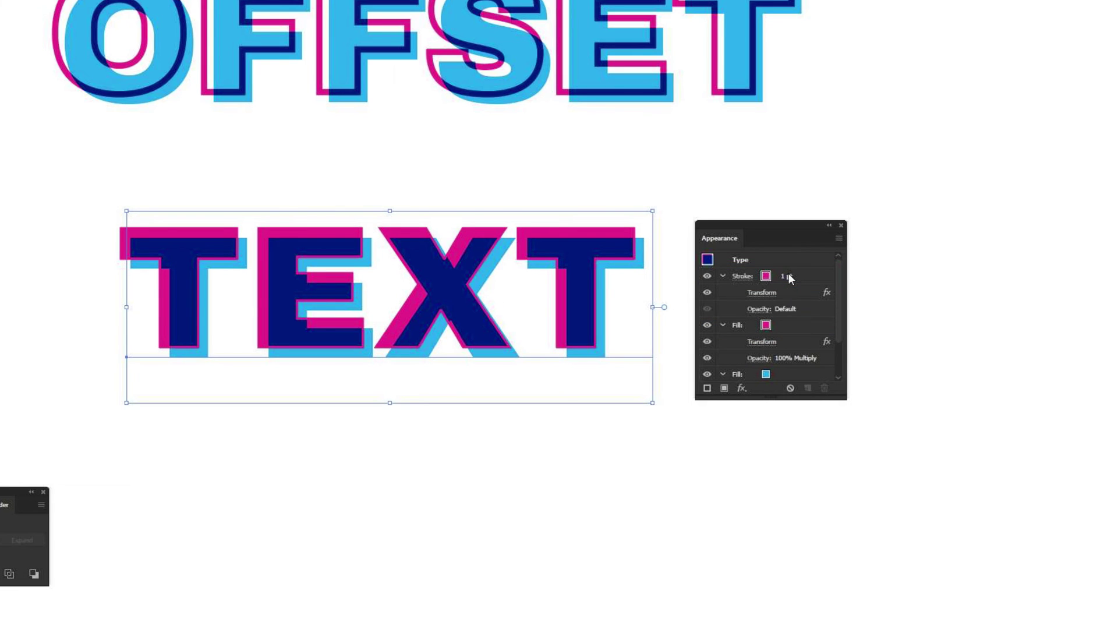
pyautogui.click(801, 324)
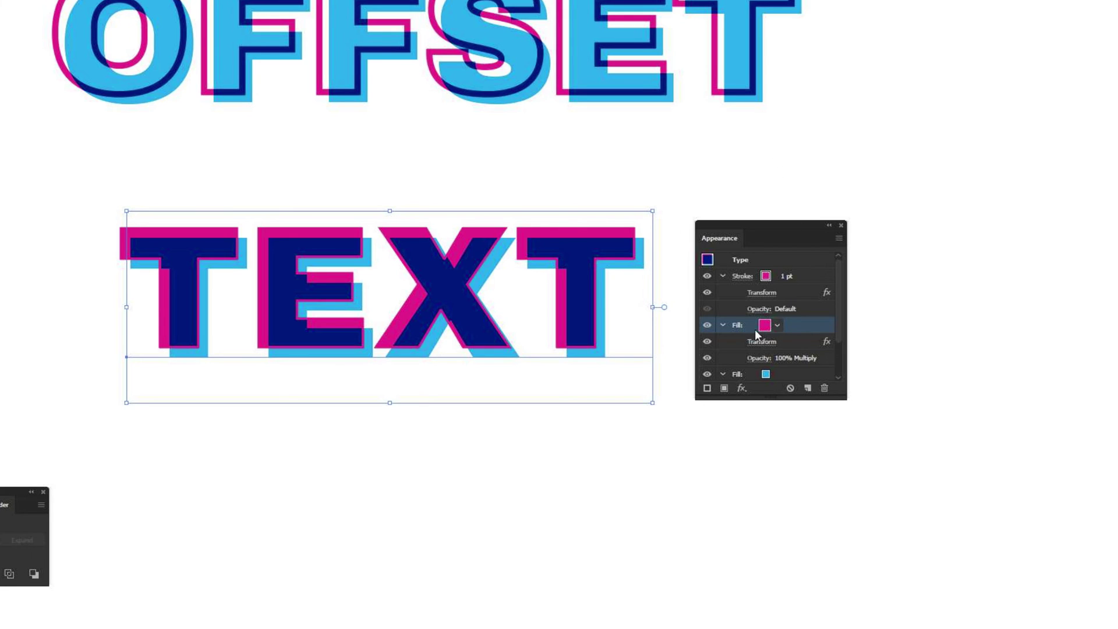
pyautogui.click(707, 326)
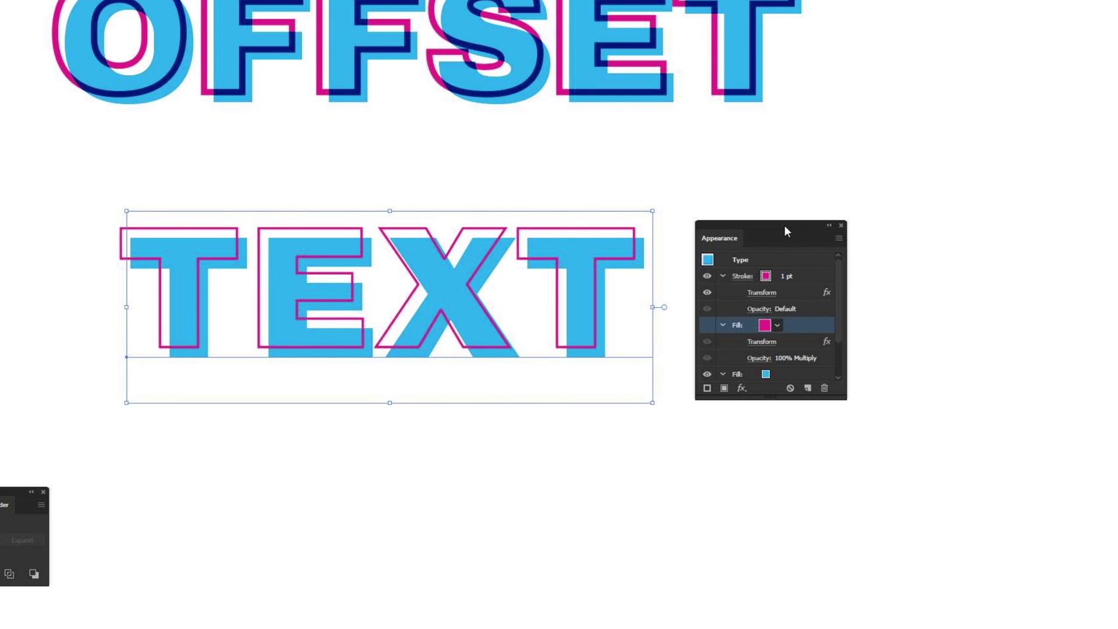
# Set the magenta stroke's blending mode to Multiply.
pyautogui.click(801, 292)
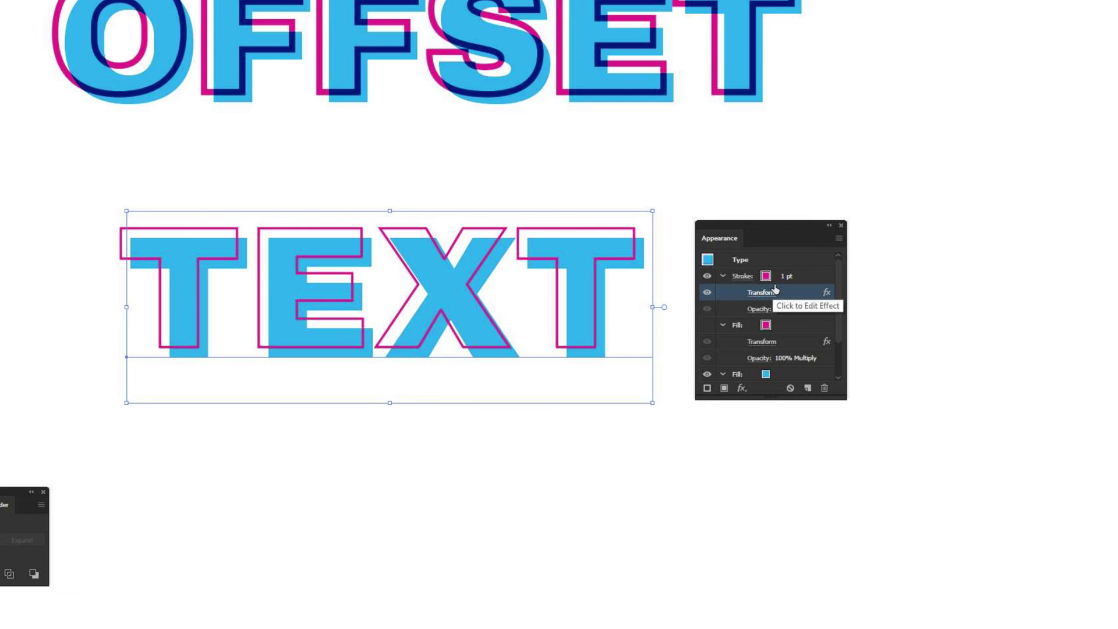
pyautogui.click(759, 310)
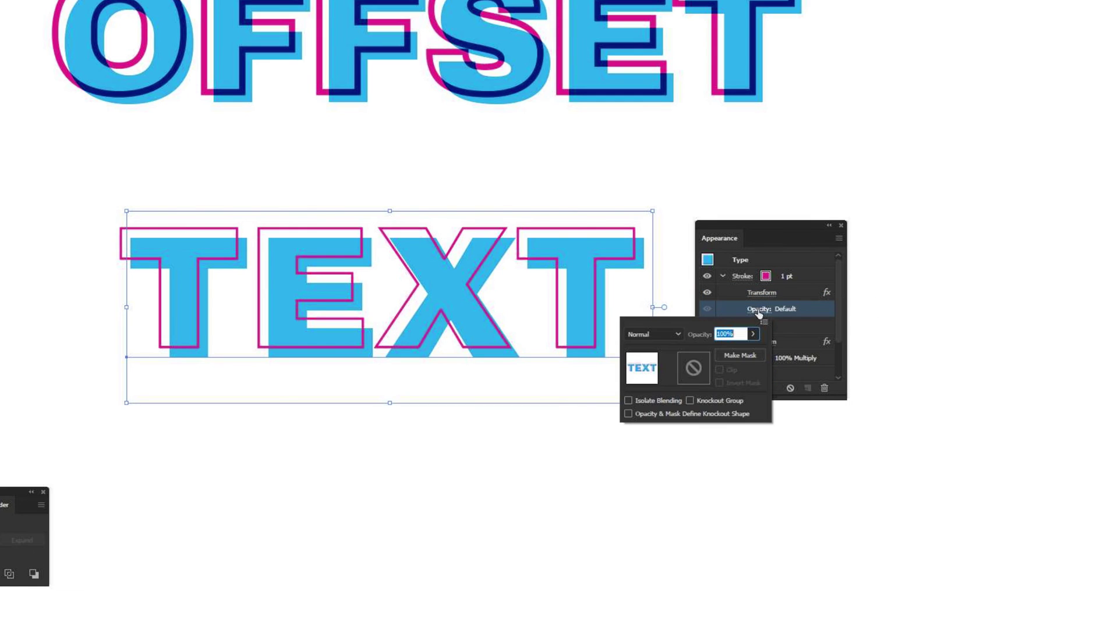
pyautogui.click(673, 333)
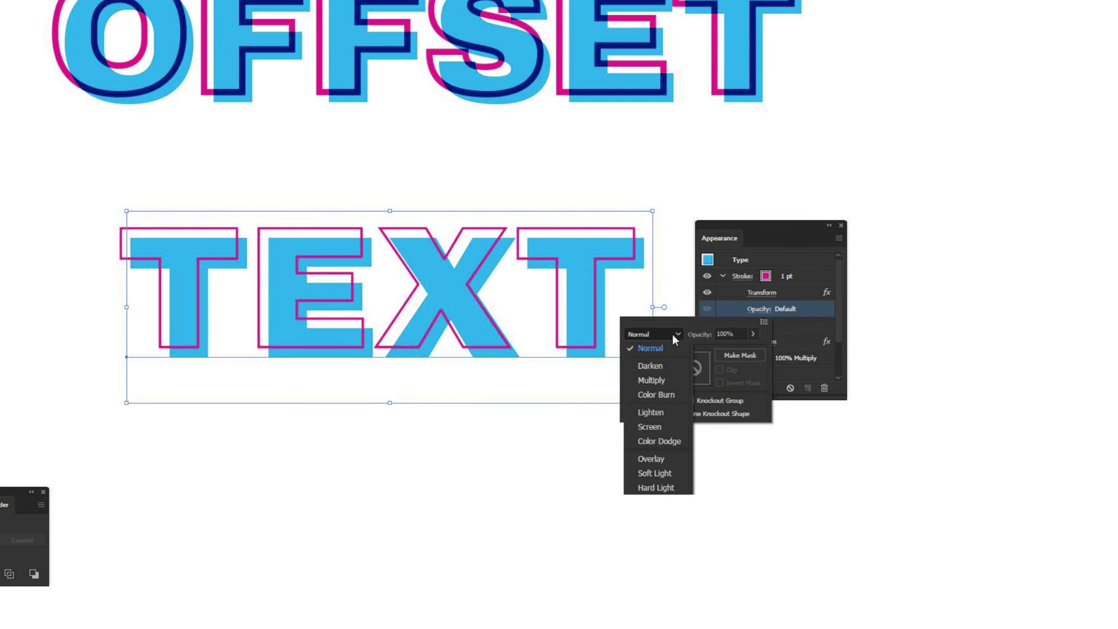
pyautogui.click(657, 380)
# Increase the magenta stroke's weight to 3 pt and deselect the text.
pyautogui.click(815, 278)
pyautogui.click(809, 275)
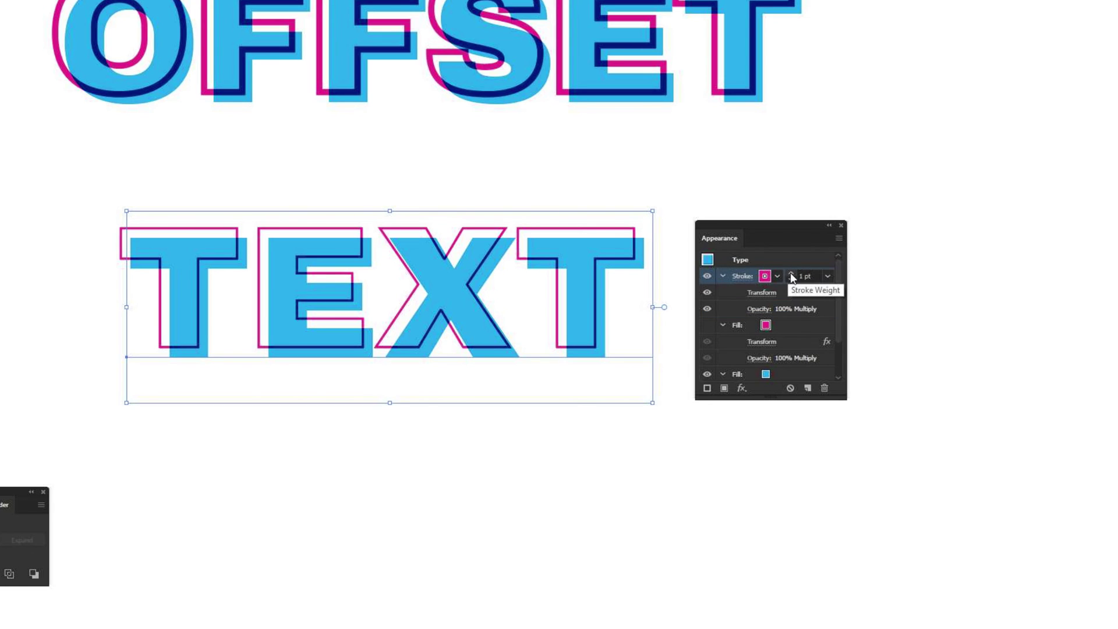
pyautogui.click(791, 274)
pyautogui.click(791, 274)
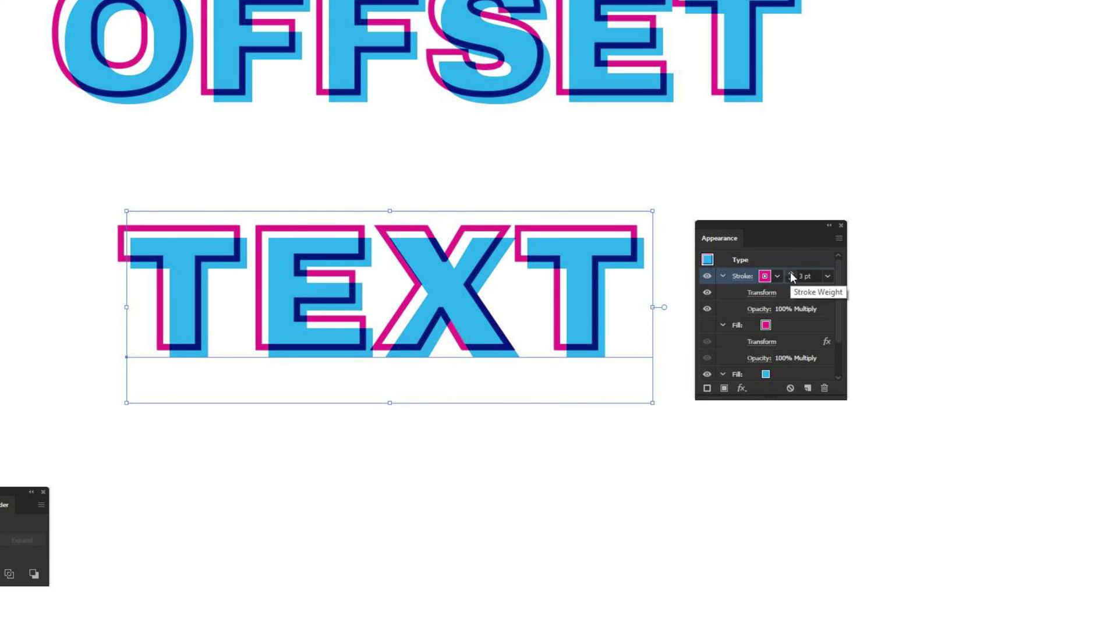
pyautogui.click(715, 176)
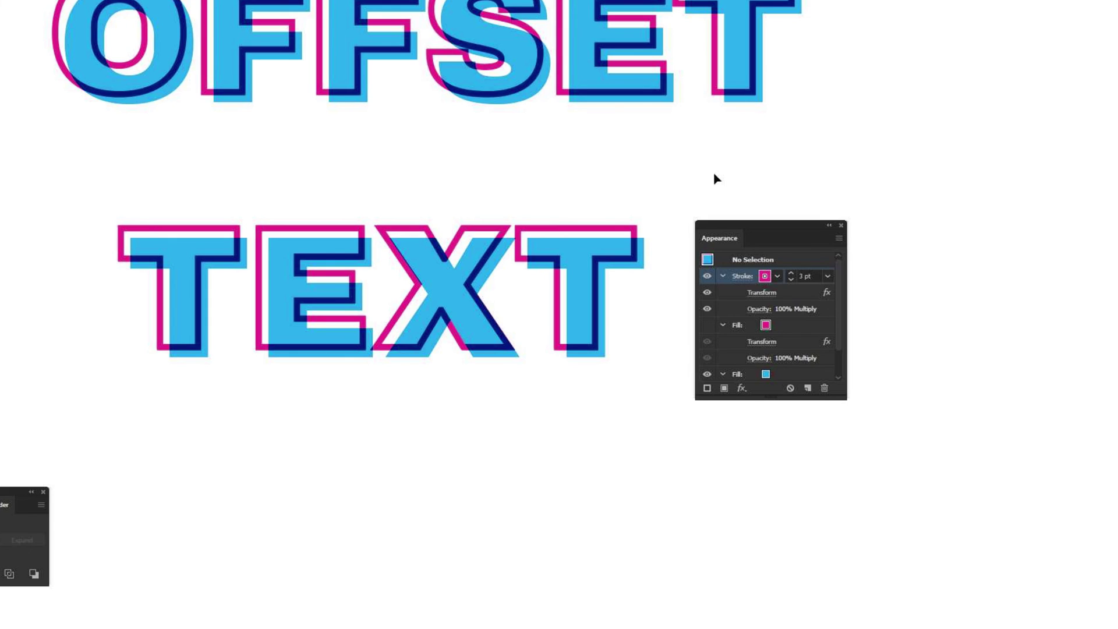
# Set the stroke's Transform move to -7 pt horizontally and vertically with preview on, apply it, and toggle the effect's visibility off and on.
pyautogui.click(460, 281)
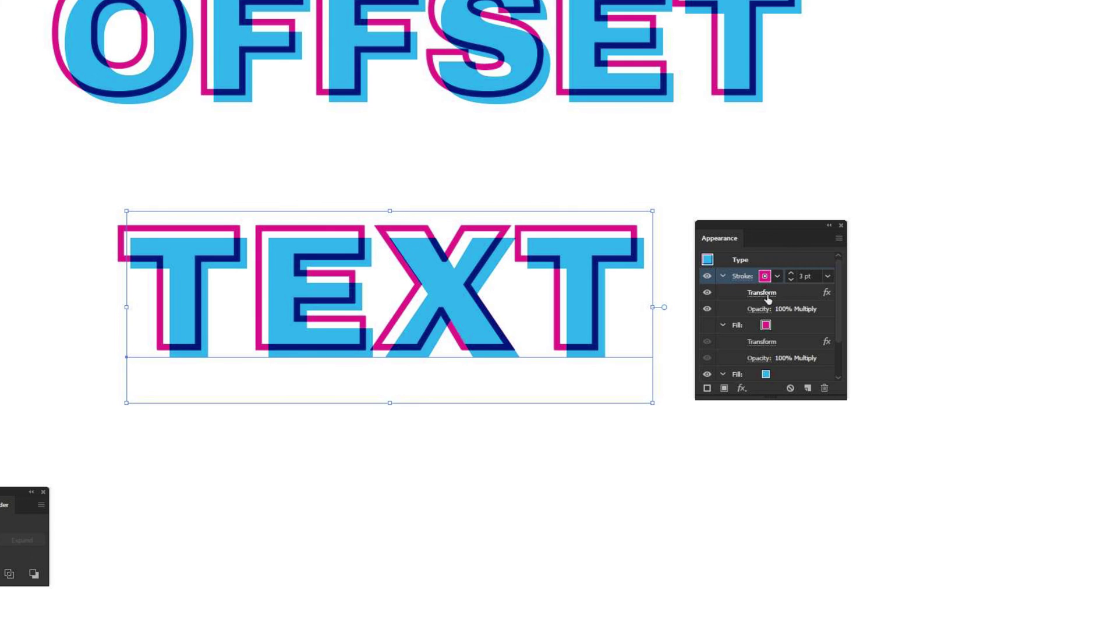
pyautogui.click(763, 293)
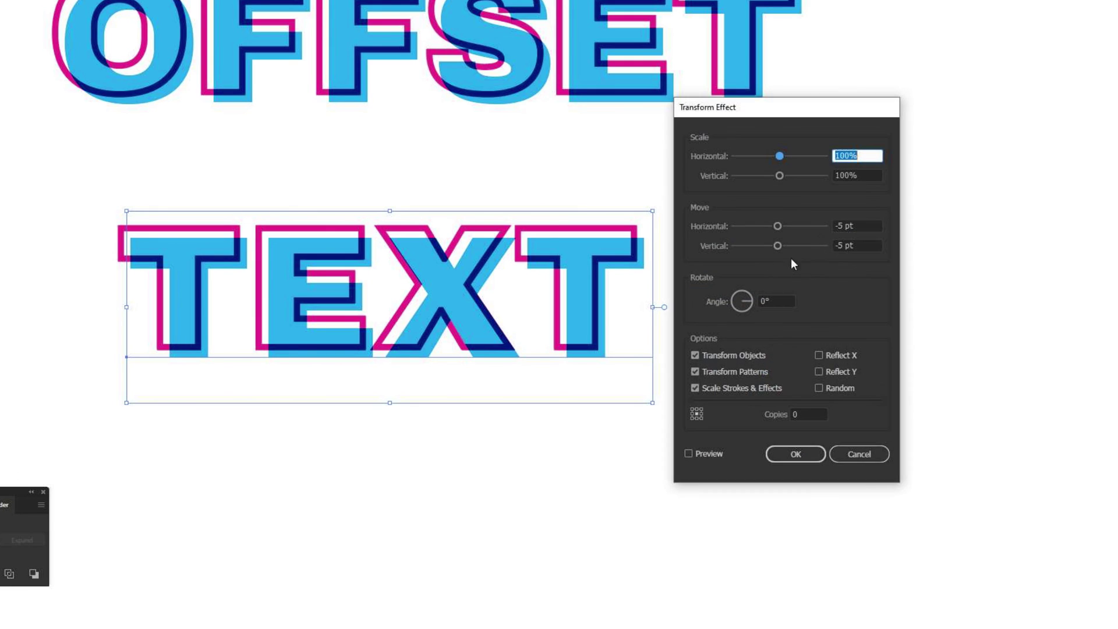
pyautogui.doubleClick(840, 226)
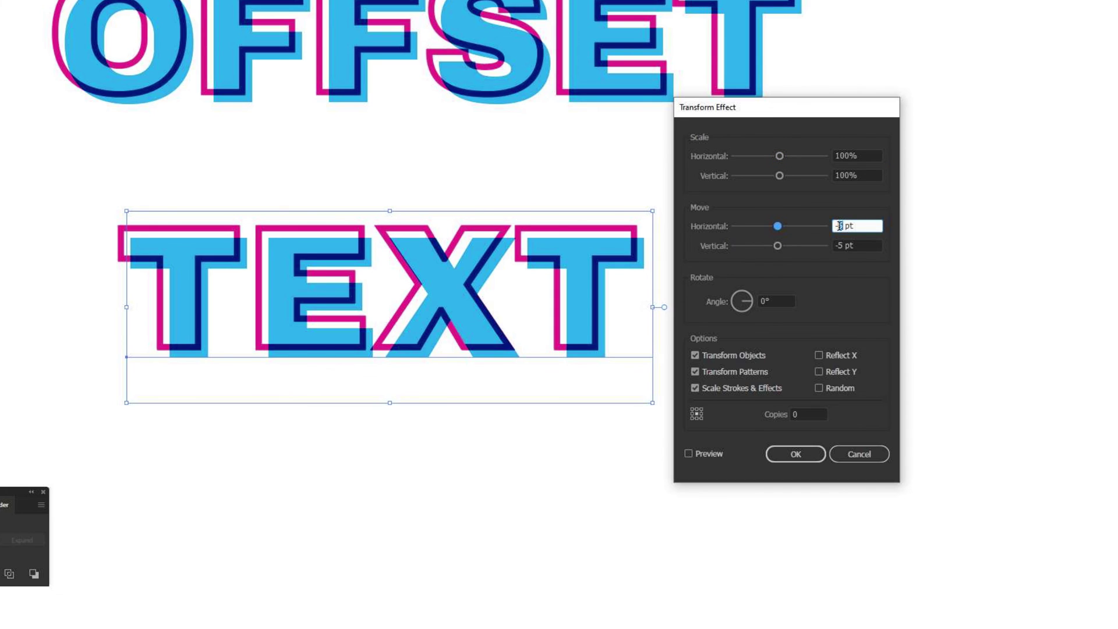
pyautogui.write('7')
pyautogui.doubleClick(840, 245)
pyautogui.write('7')
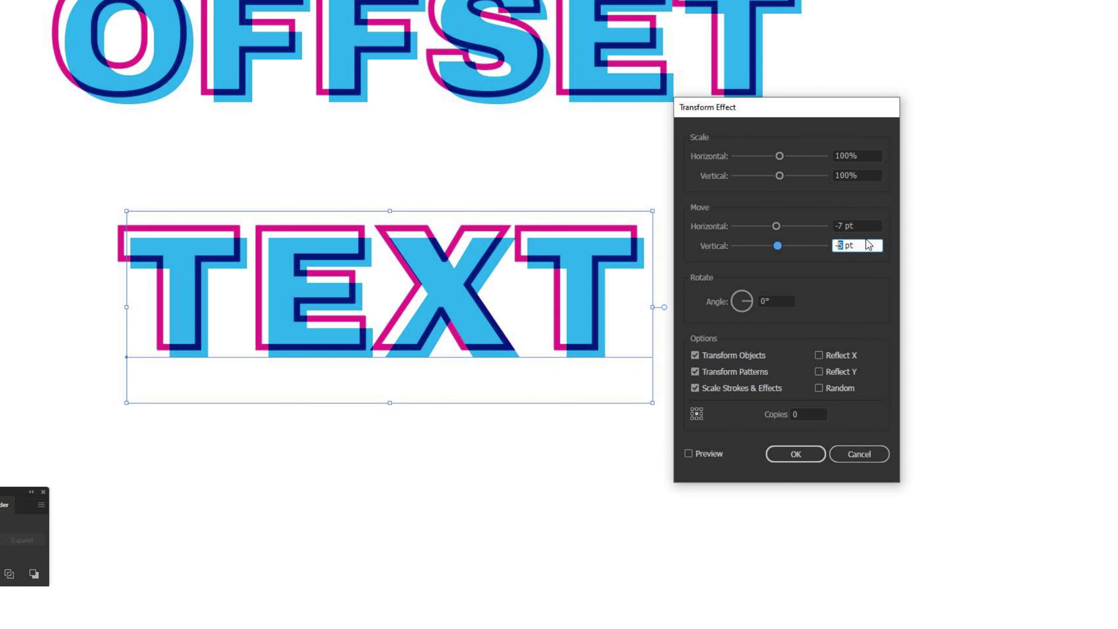
pyautogui.click(872, 222)
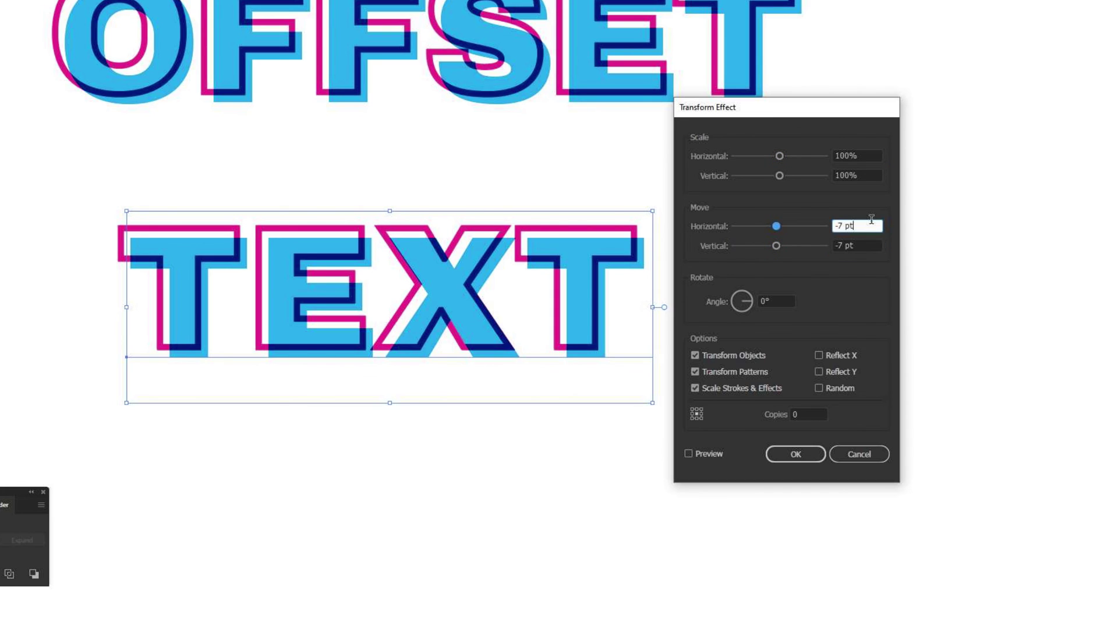
pyautogui.click(689, 454)
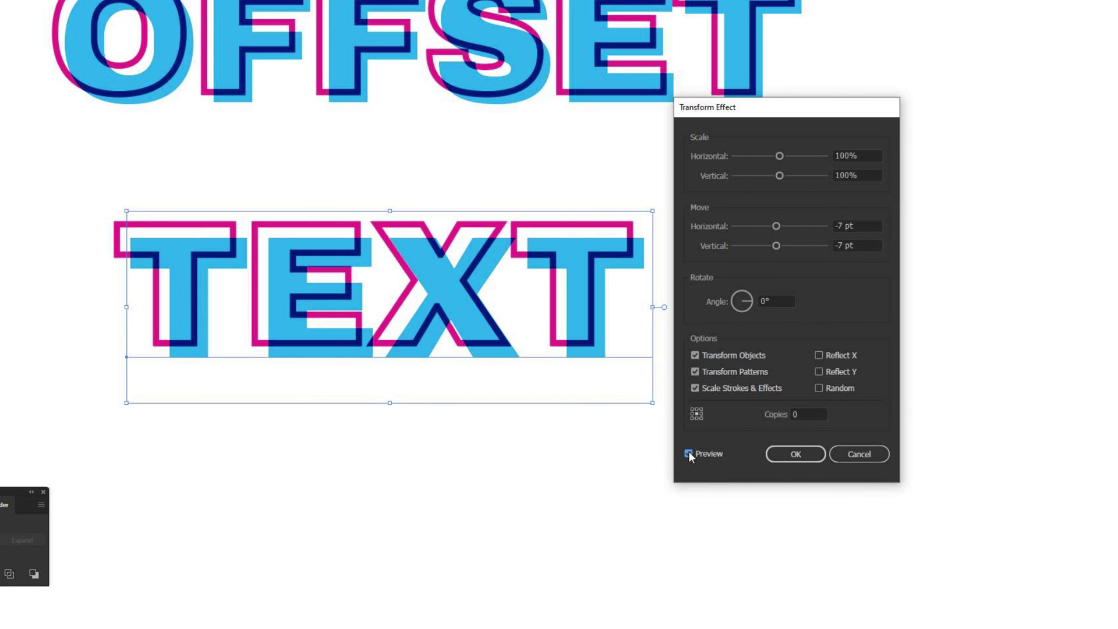
pyautogui.click(786, 454)
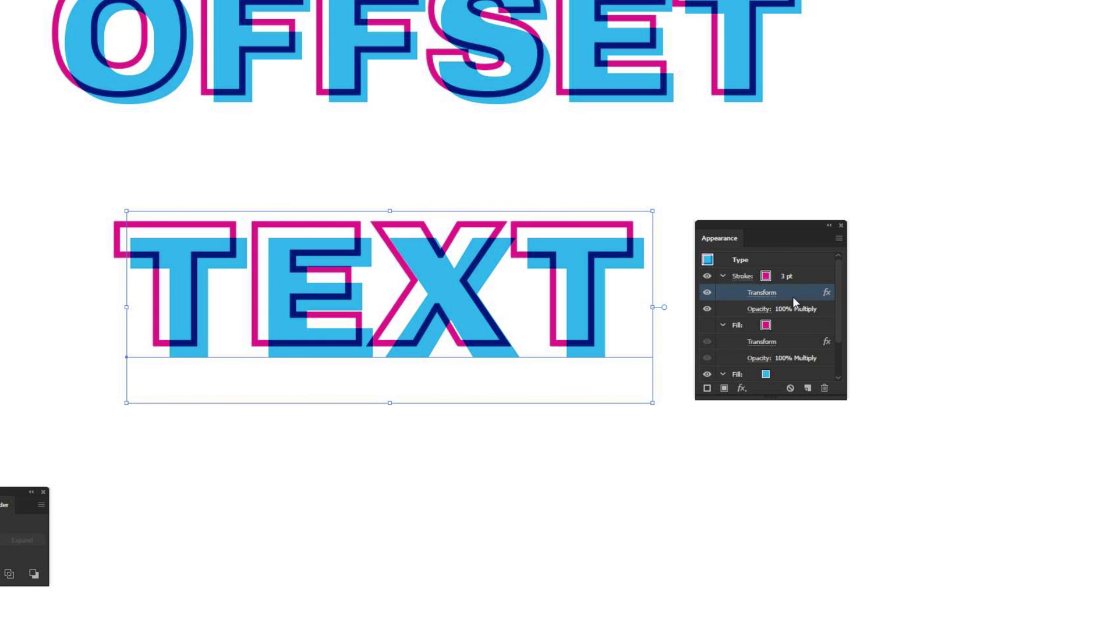
pyautogui.click(707, 293)
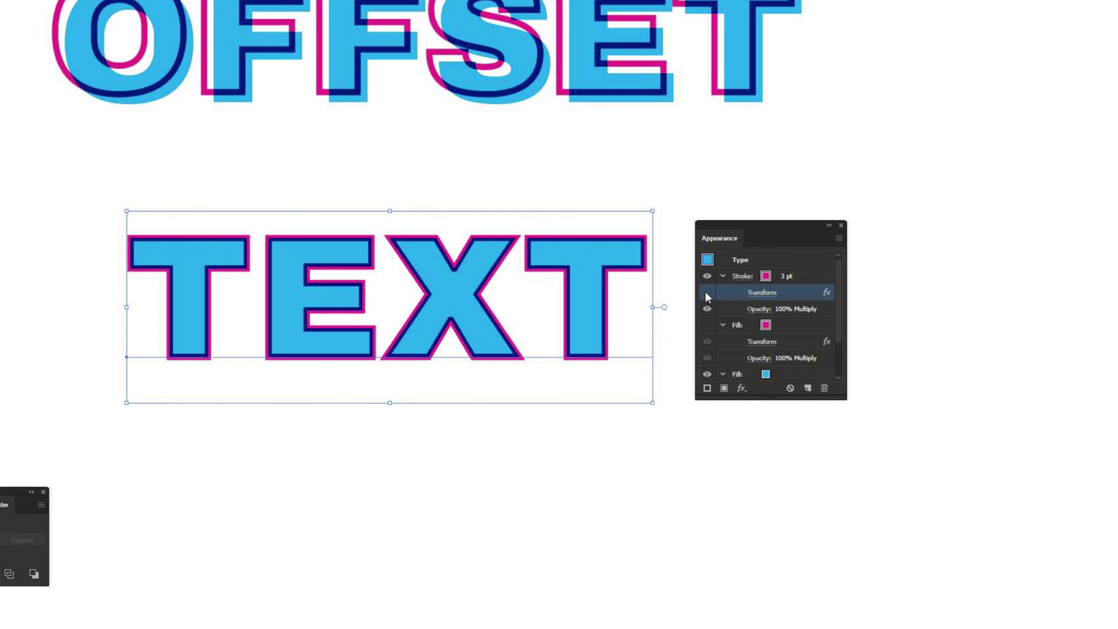
pyautogui.click(706, 292)
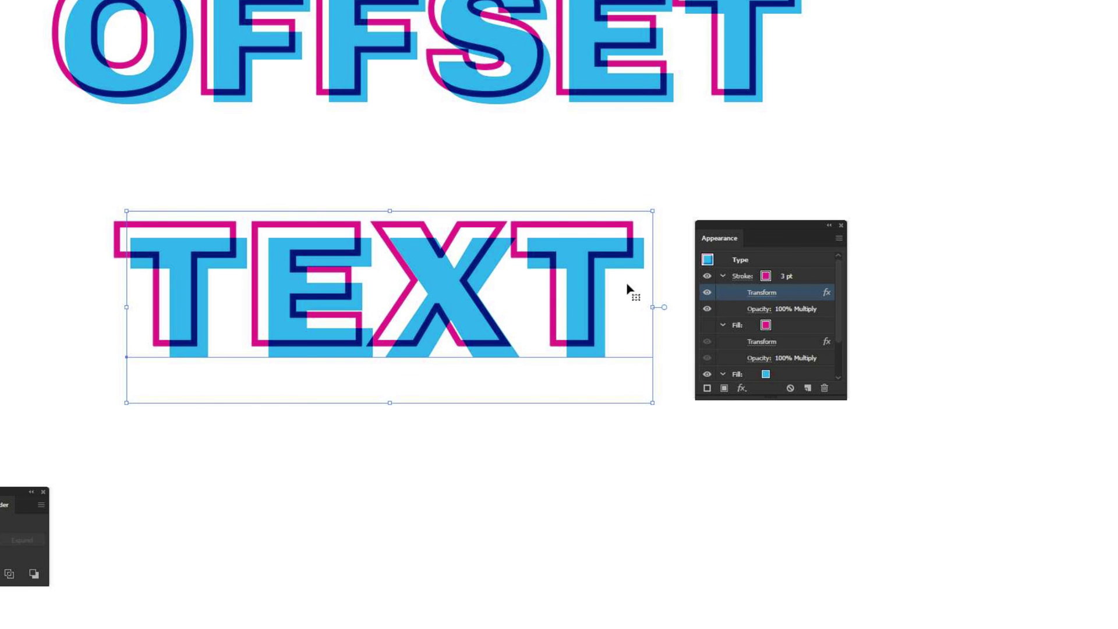
# Replace the word TEXT with TACO in the live text object and finish editing.
pyautogui.doubleClick(440, 288)
pyautogui.write('TACO')
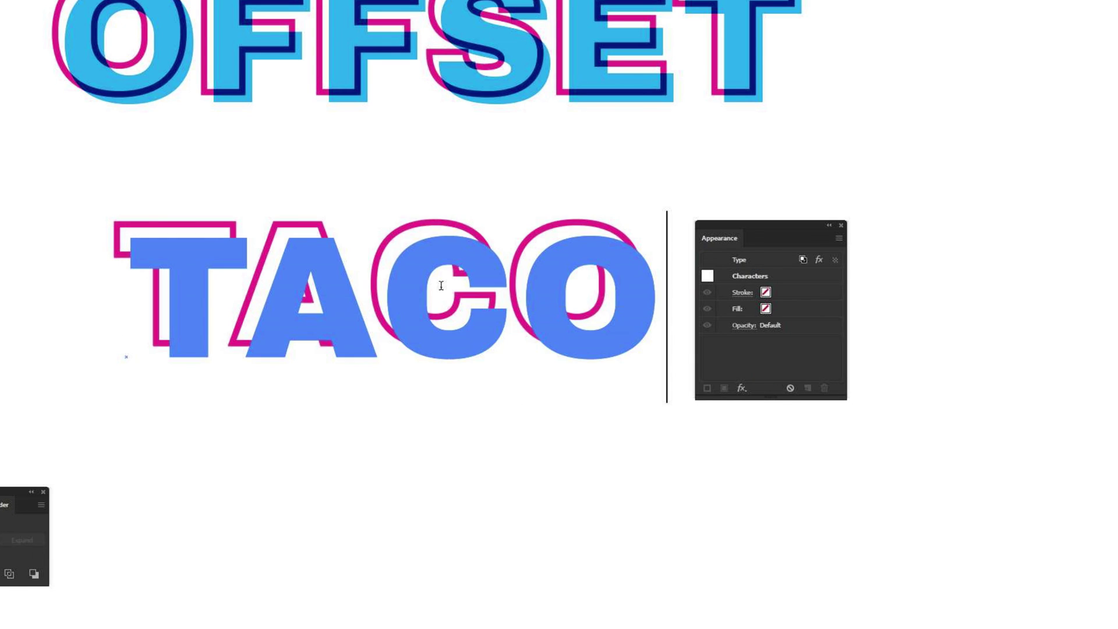
pyautogui.press('Escape')
pyautogui.click(52, 282)
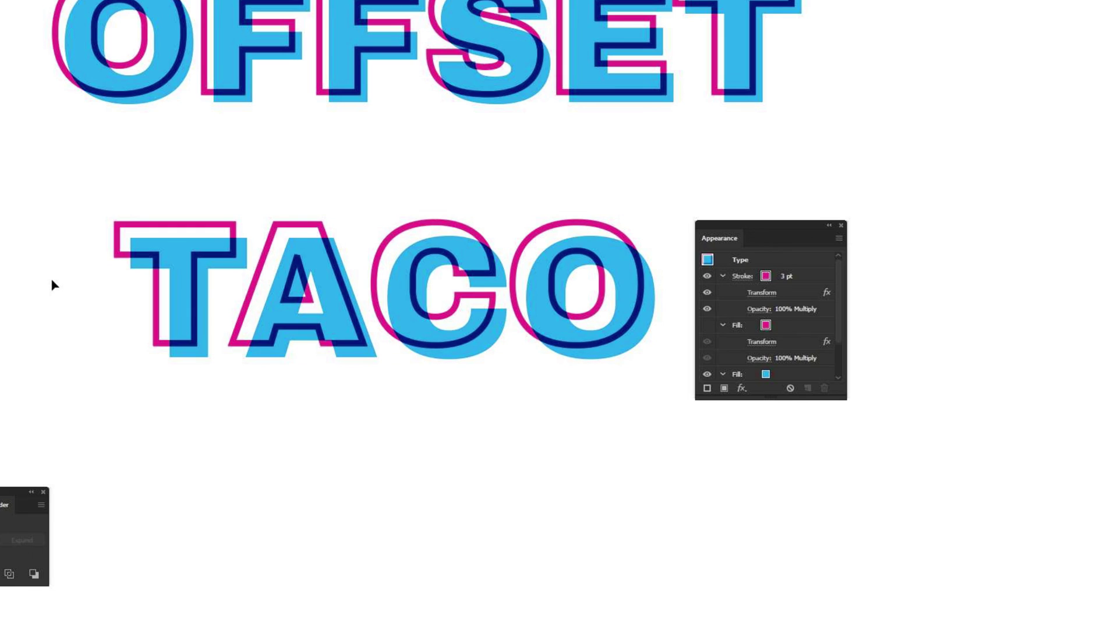